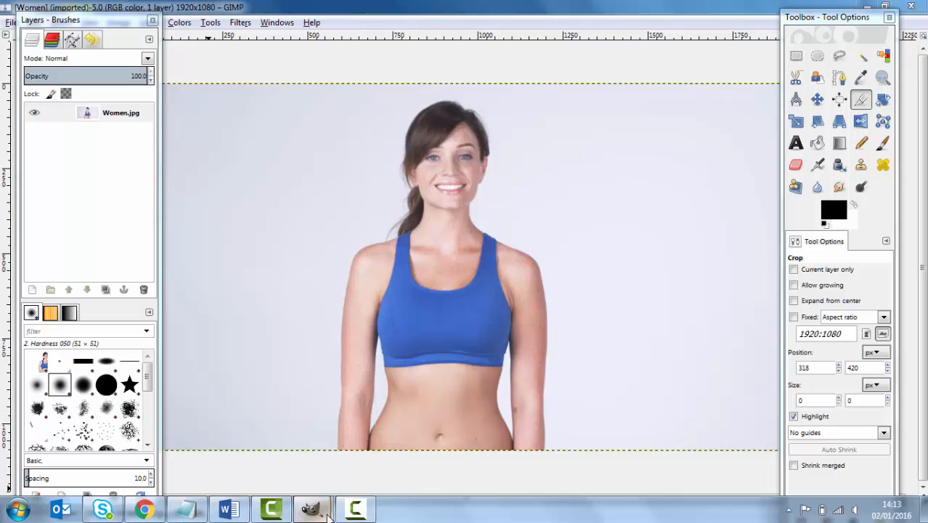
- View the Tilt-Shift-Beach image and return to the Women image
mouse_move(312, 509)
click(244, 436)
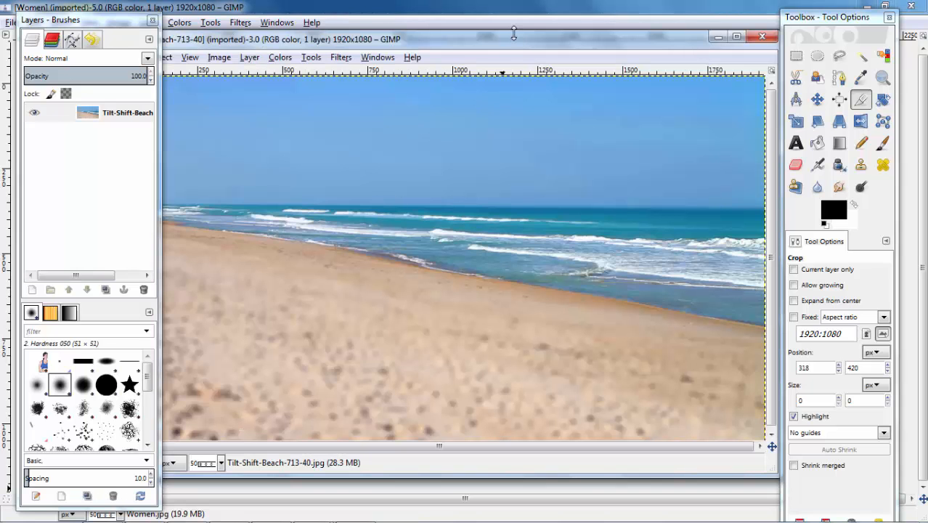
click(722, 36)
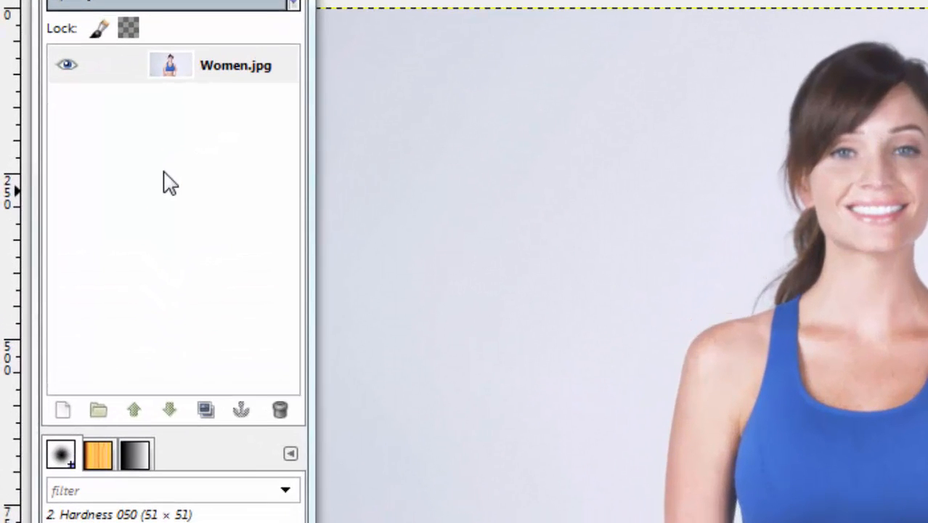
- Add an alpha channel to the Women.jpg layer and delete the pale background around the woman using Fuzzy Select
right_click(85, 170)
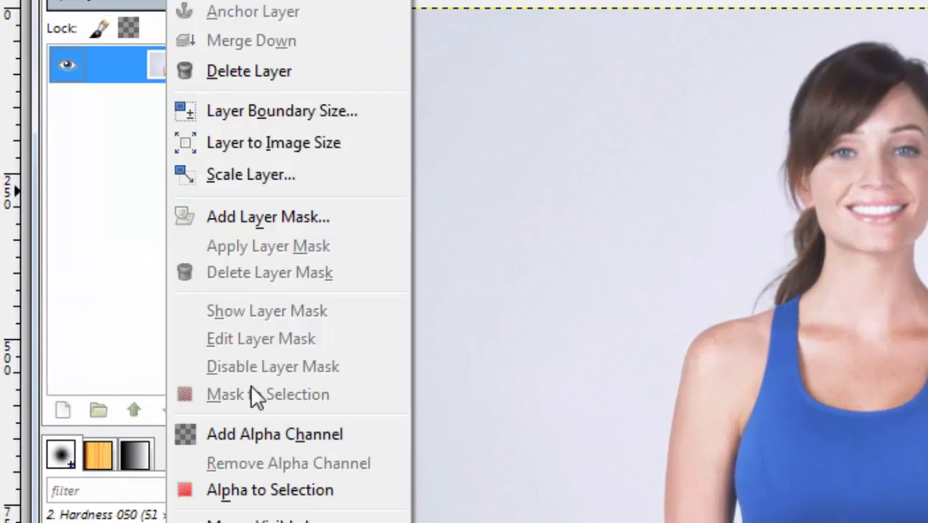
click(287, 434)
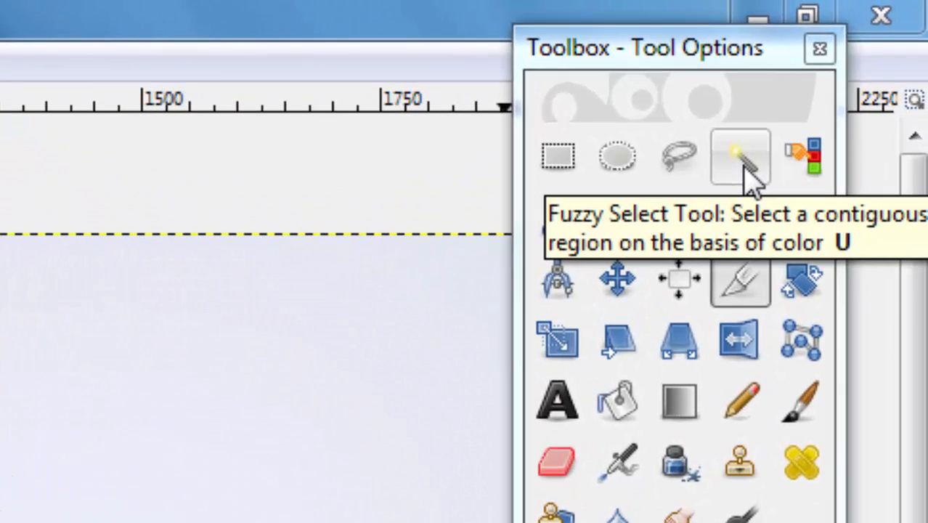
click(741, 166)
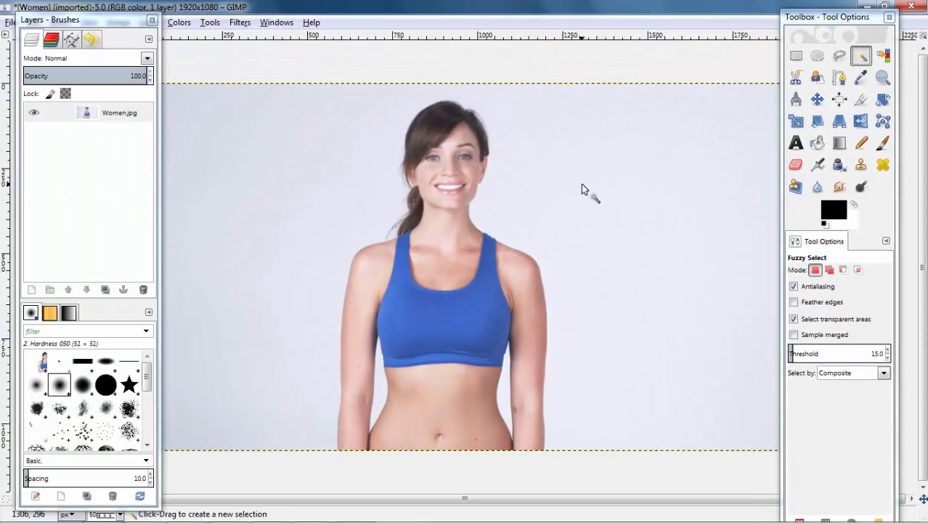
click(581, 185)
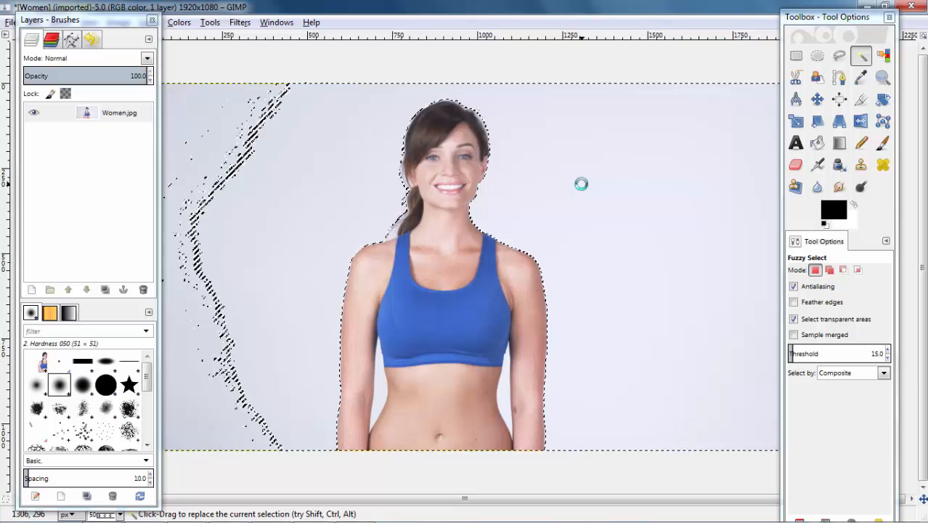
key(Delete)
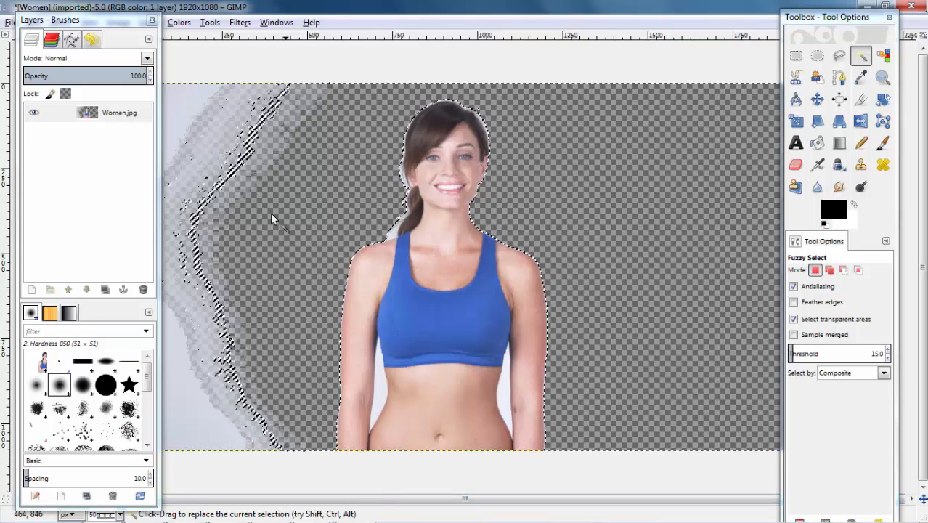
click(204, 146)
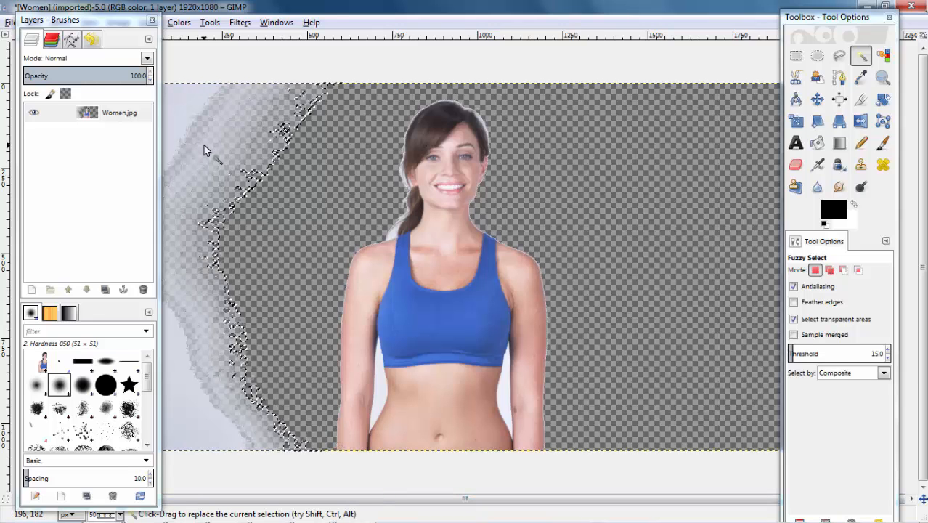
key(Delete)
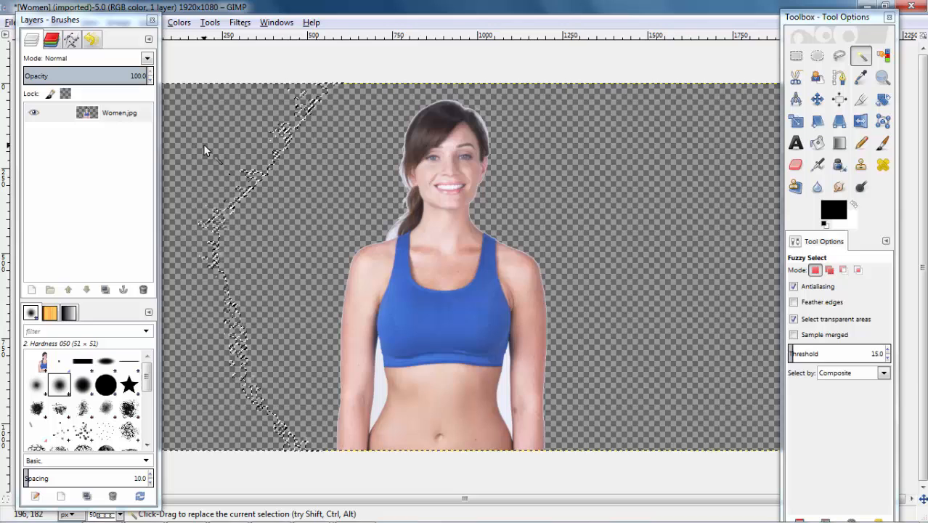
- Fuzzy-select and delete the background patches enclosed between the woman's arms and her waist
click(232, 184)
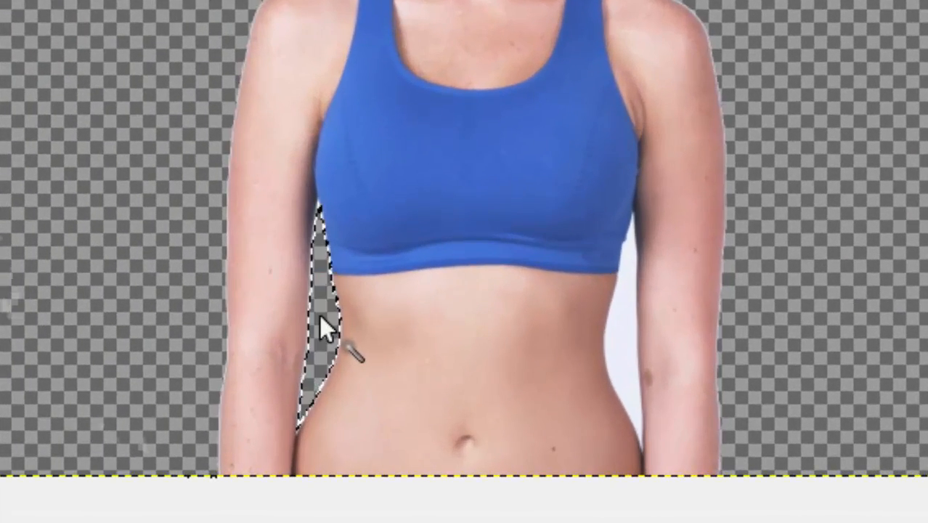
shift+click(617, 338)
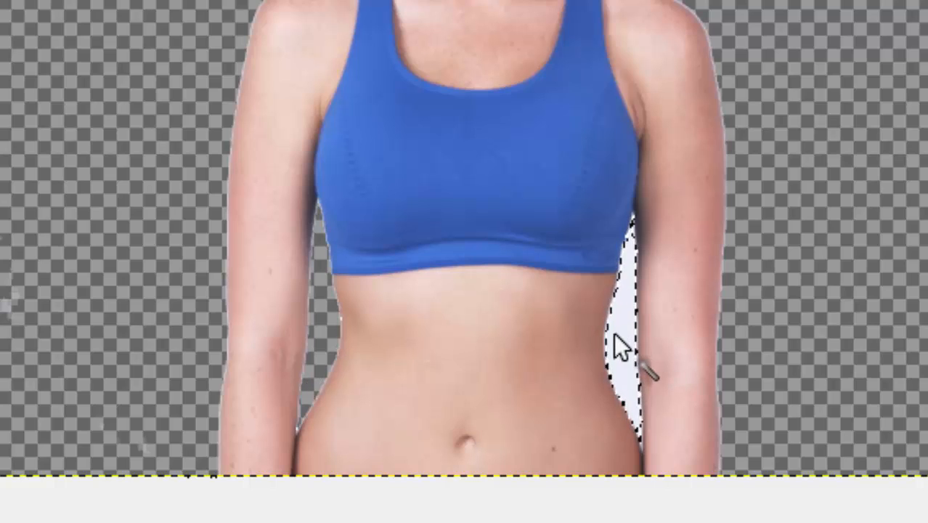
key(Delete)
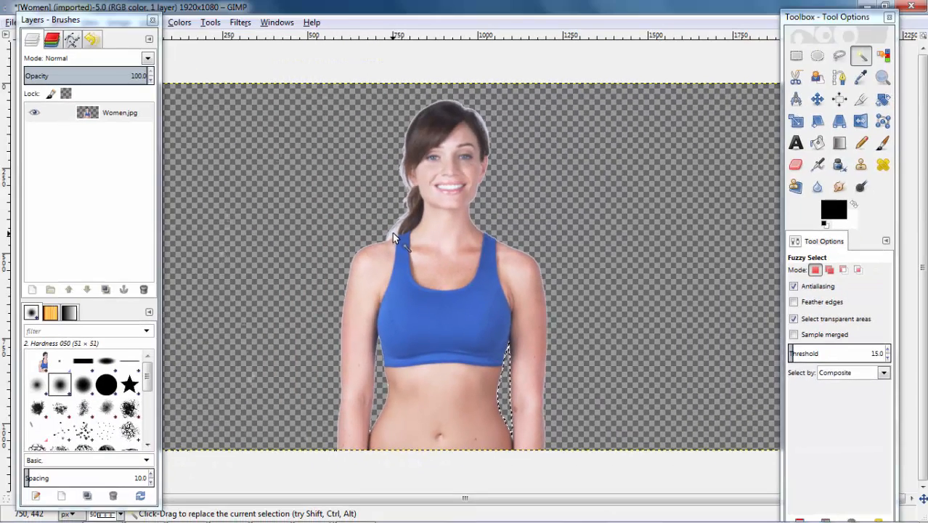
- Fuzzy-select and delete the pale background remnants beside the ponytail and above the shoulder
click(392, 232)
click(404, 187)
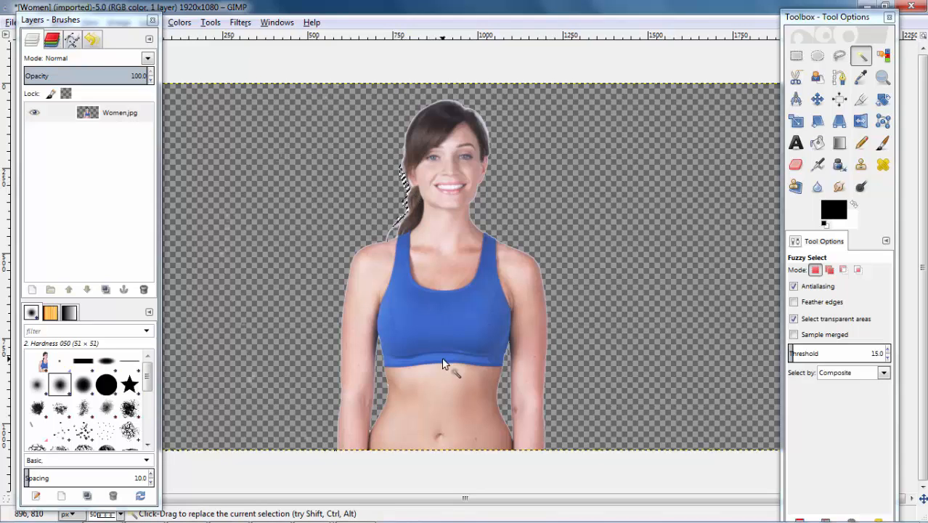
click(390, 230)
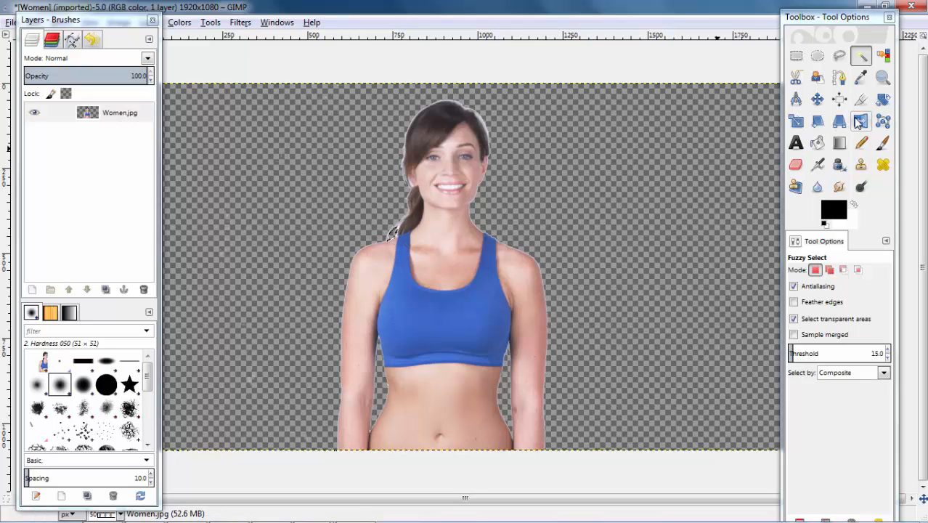
- Select the pale fringe left around the ponytail with Select by Color
click(882, 78)
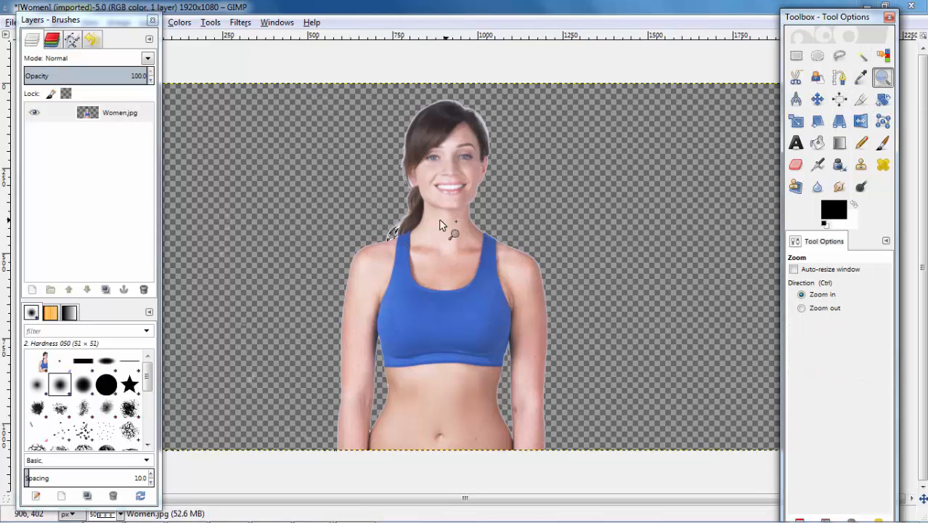
click(408, 223)
click(409, 222)
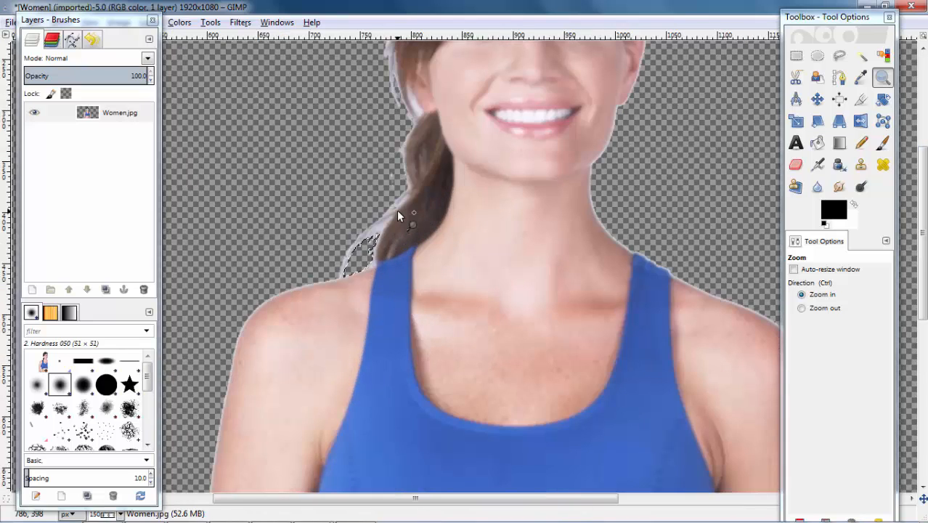
drag(925, 197, 926, 156)
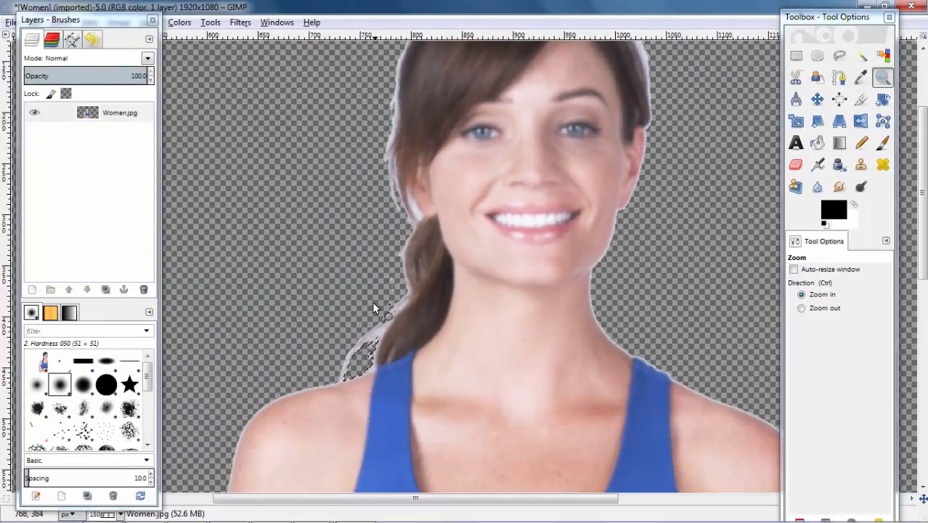
click(374, 302)
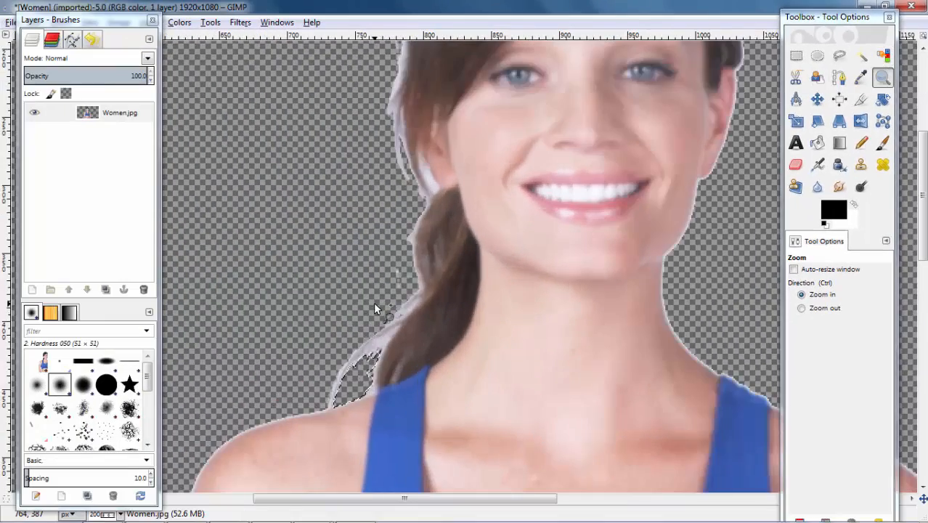
click(373, 301)
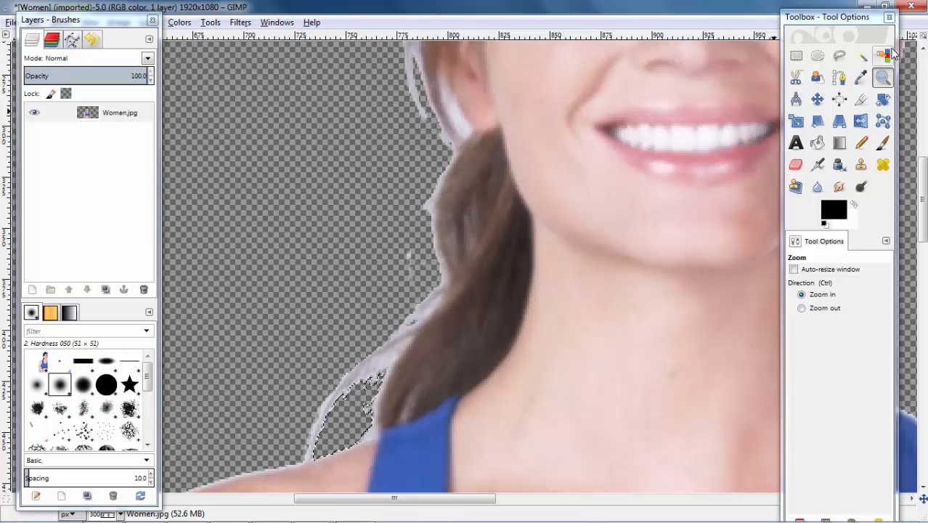
click(884, 56)
click(394, 355)
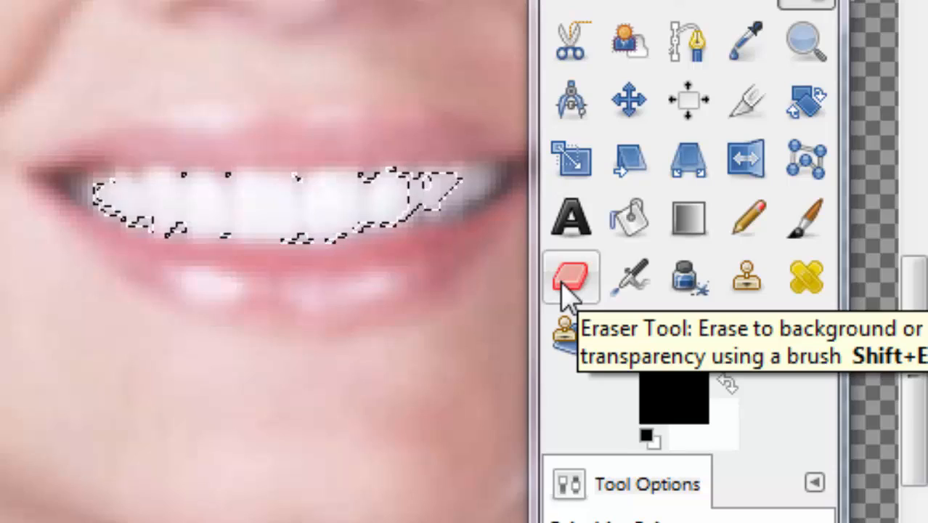
- Erase the selected pale fringe along the ponytail and up the same side of the hair with the Eraser
click(568, 279)
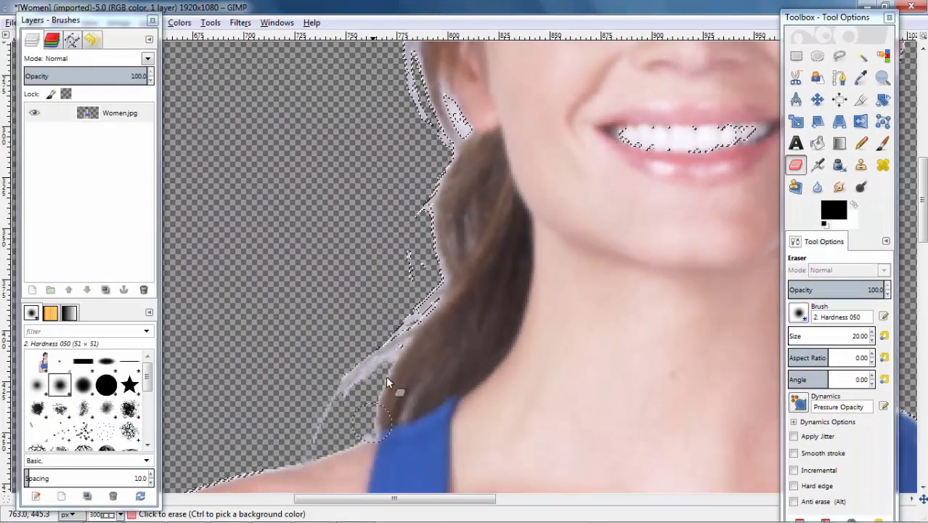
drag(387, 381, 366, 359)
mouse_move(395, 252)
mouse_down()
mouse_move(425, 227)
mouse_move(461, 96)
mouse_move(483, 163)
mouse_move(422, 83)
mouse_up()
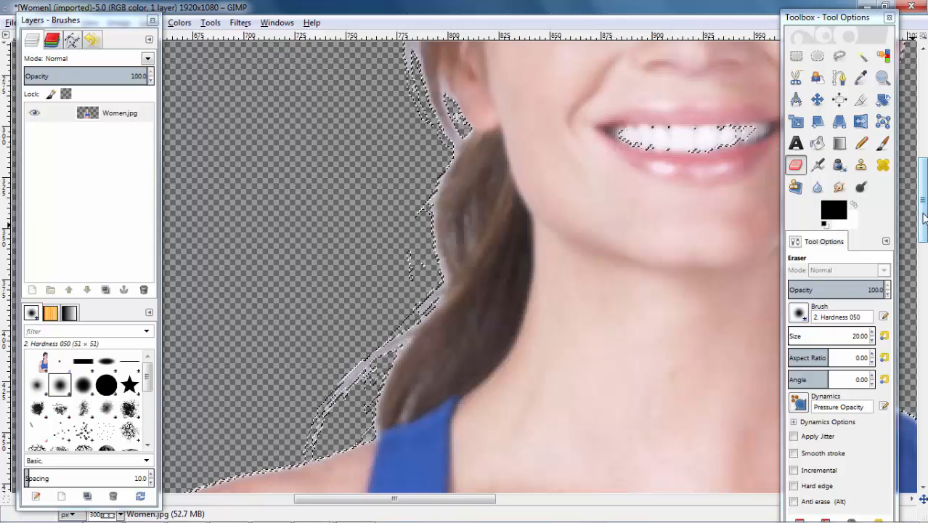
scroll(447, 249, up, 6)
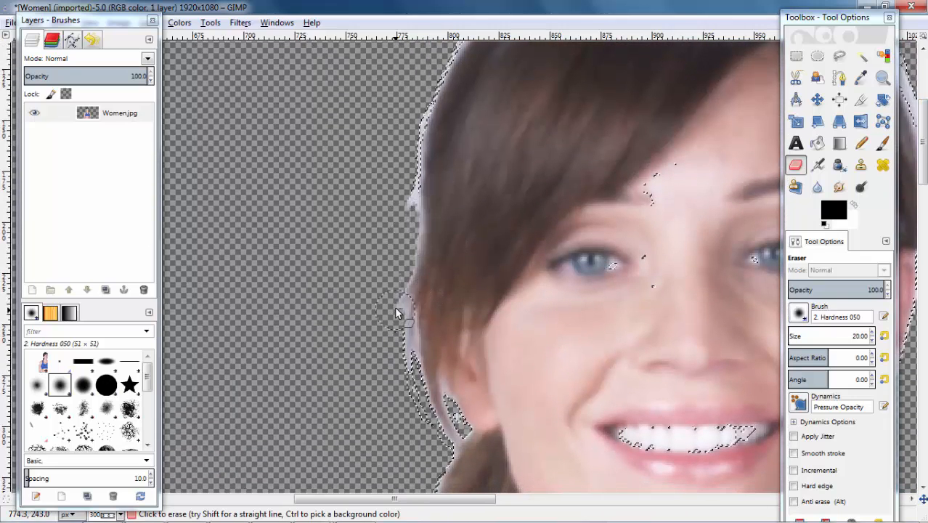
drag(396, 313, 416, 141)
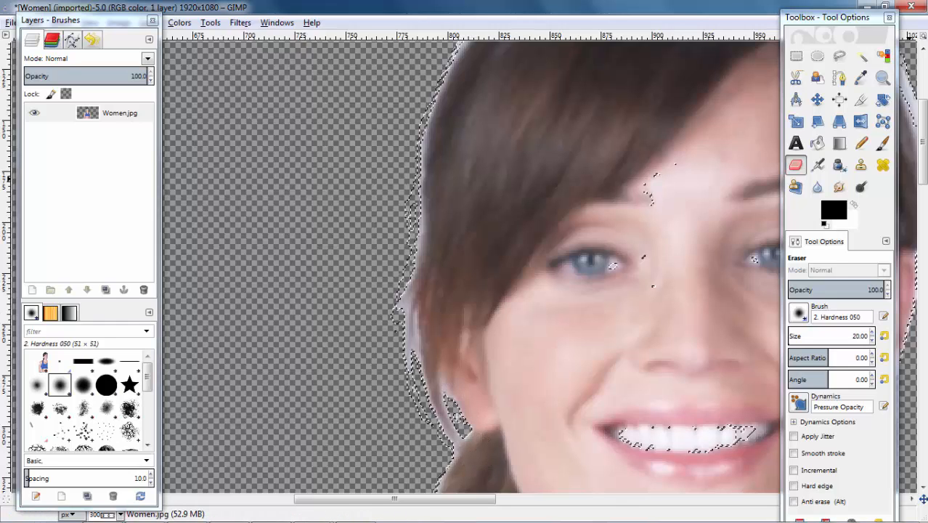
- Erase the selected fringe over the top of the head and down the opposite side of the hair
scroll(508, 245, up, 4)
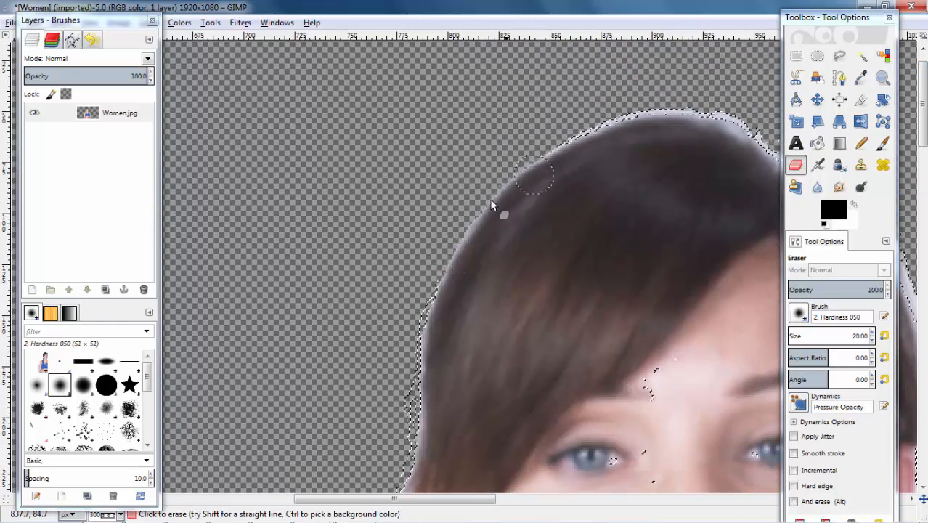
mouse_move(492, 206)
mouse_down()
mouse_move(651, 106)
mouse_move(646, 118)
mouse_move(741, 116)
mouse_move(771, 149)
mouse_up()
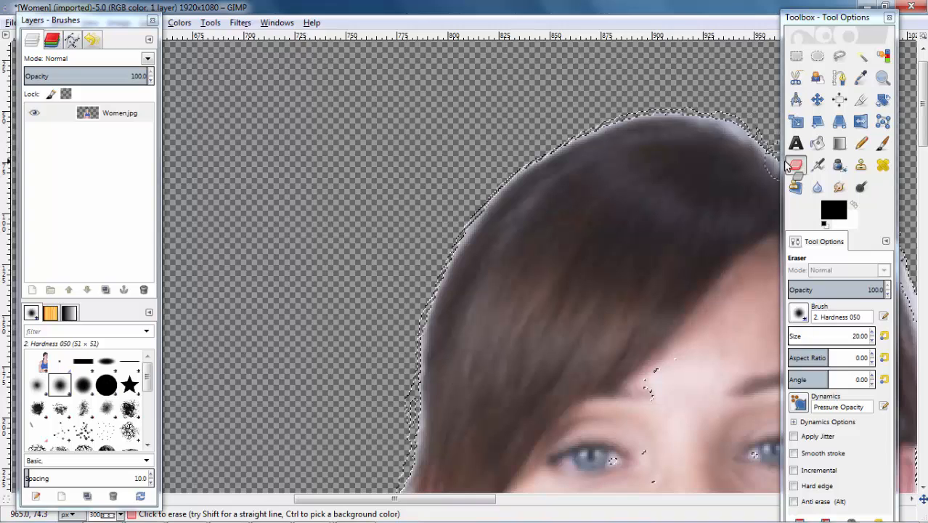
drag(493, 499, 564, 507)
mouse_move(480, 174)
mouse_down()
mouse_move(615, 259)
mouse_move(632, 289)
mouse_up()
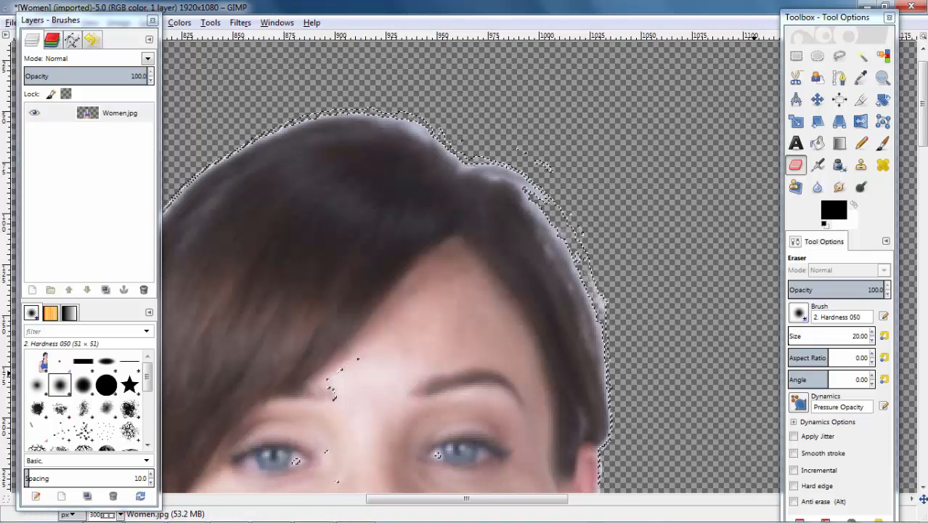
- Make a new Select by Color selection from the pale fringe remaining beside the ponytail
scroll(414, 269, down, 5)
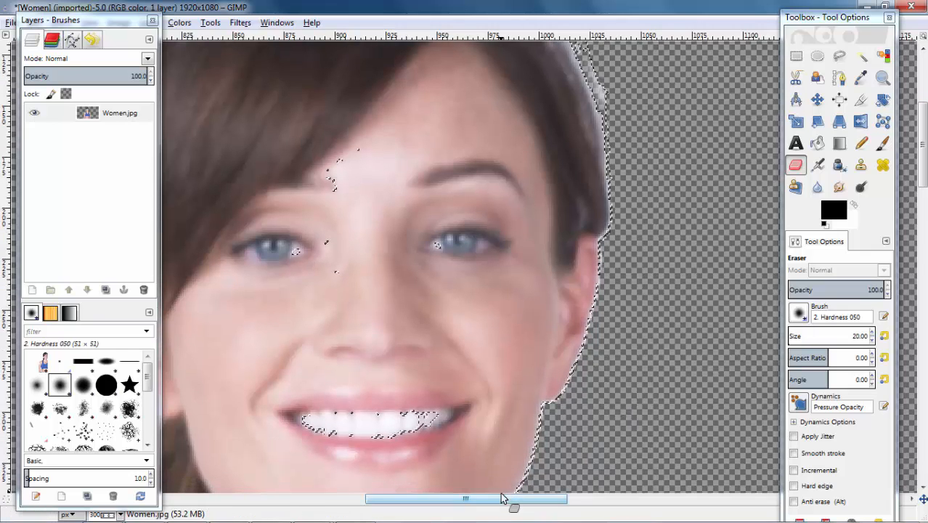
drag(508, 498, 448, 497)
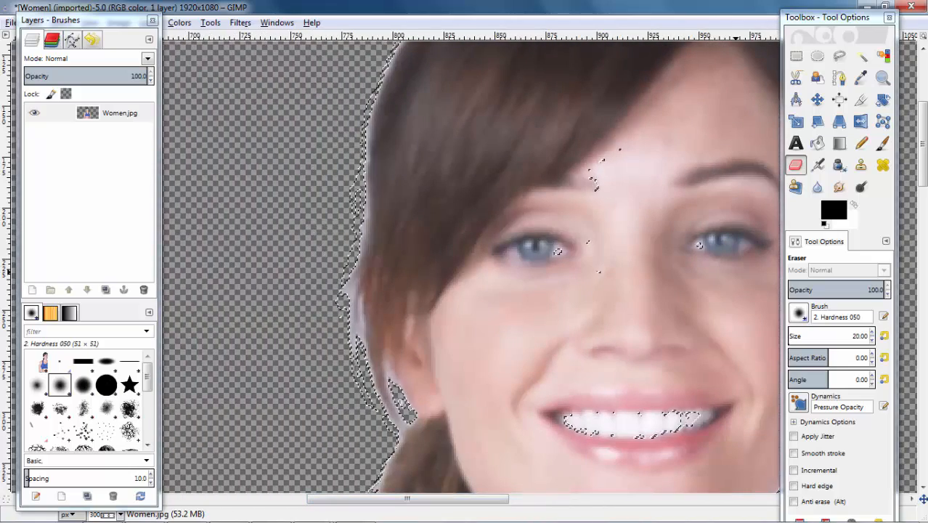
drag(923, 144, 923, 207)
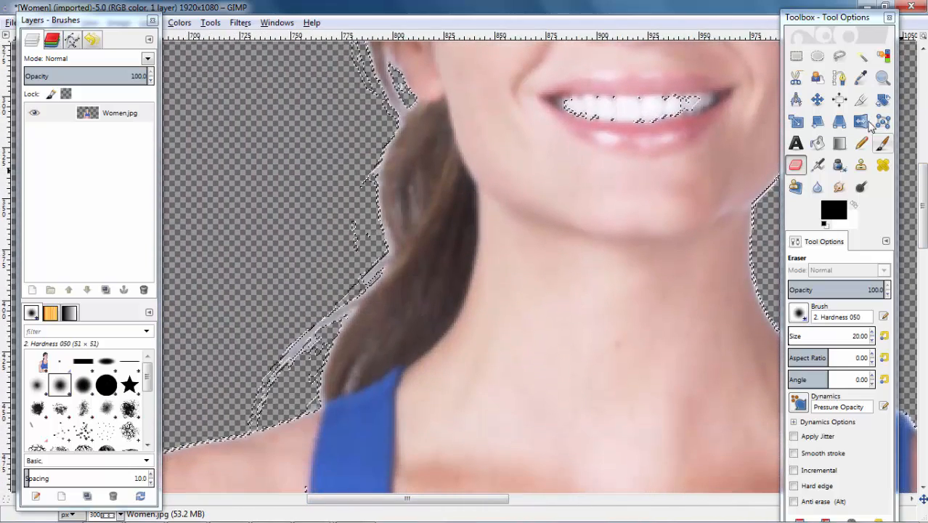
click(883, 55)
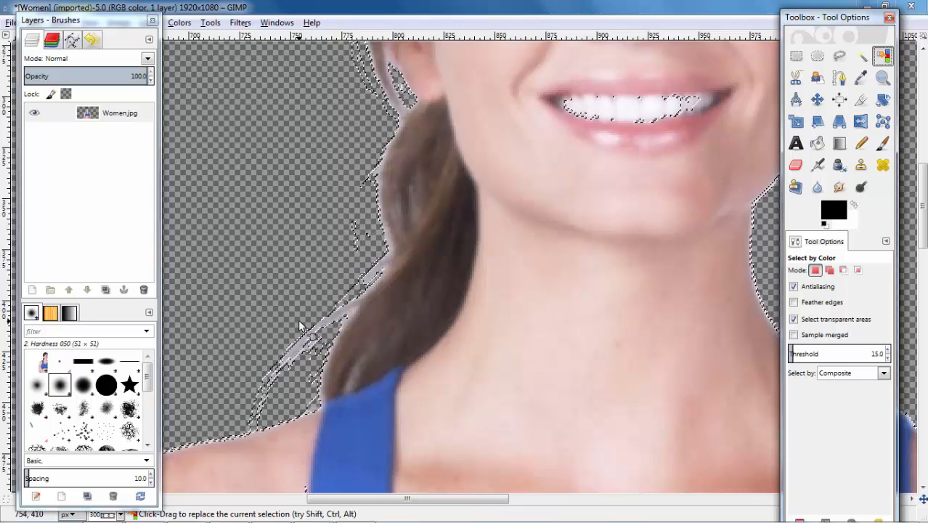
click(295, 346)
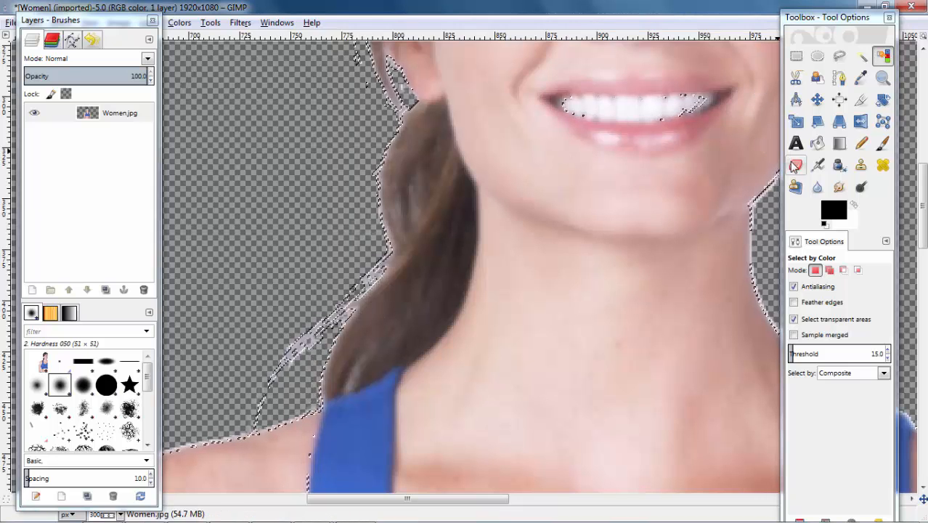
- Erase the selected pale fringe along the ponytail and up beside the ear with the Eraser
click(795, 164)
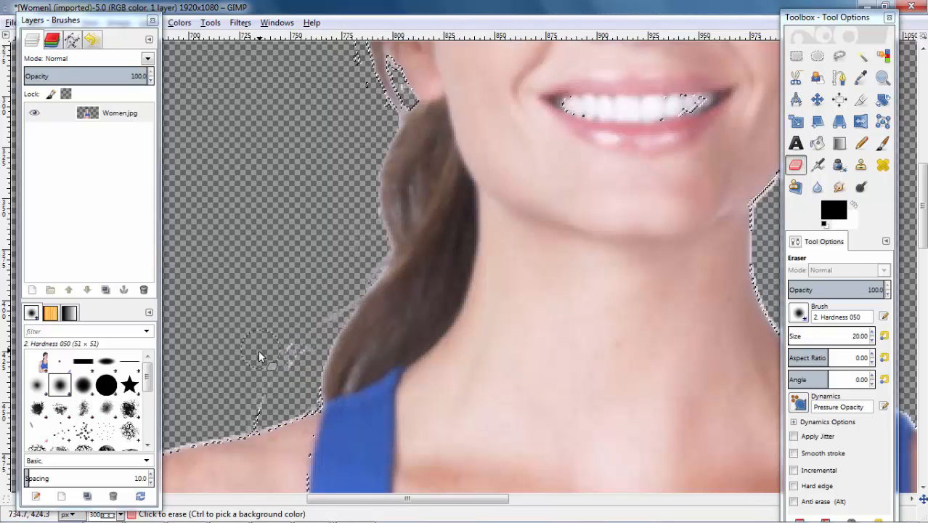
click(380, 228)
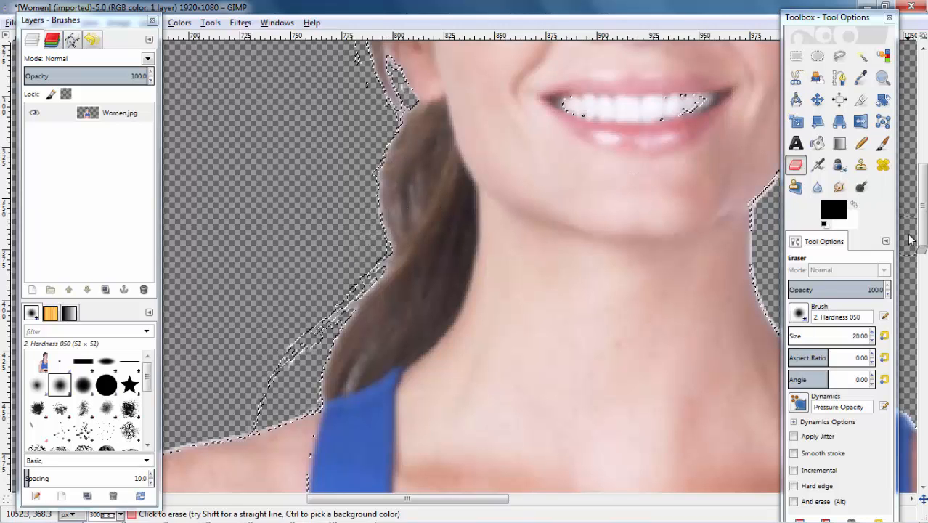
drag(922, 235, 922, 182)
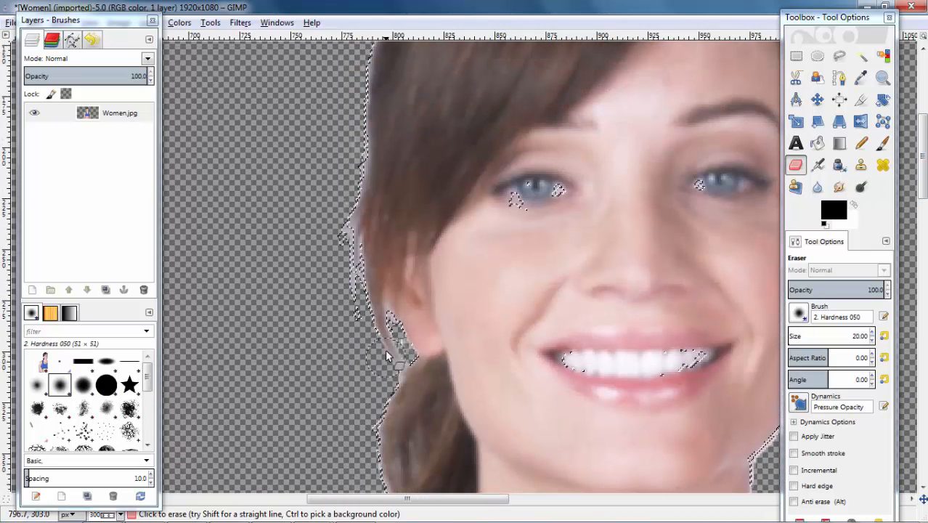
drag(385, 349, 352, 249)
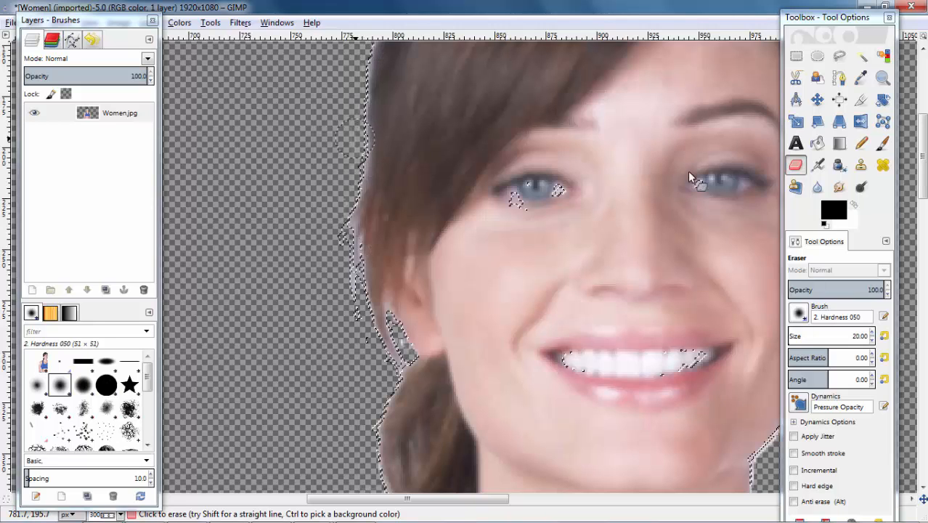
- Erase the selected fringe over the top of the head and along the hair on the side without the ponytail
drag(922, 156, 922, 108)
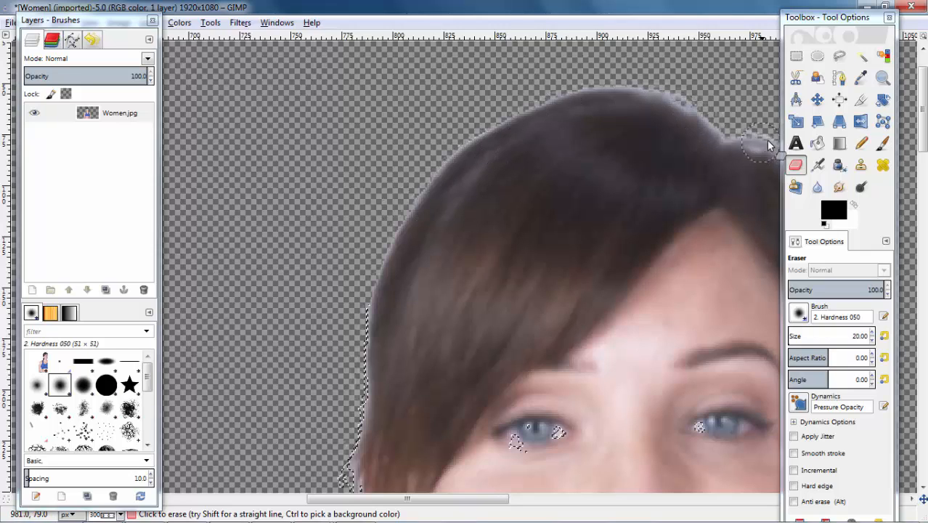
mouse_move(653, 521)
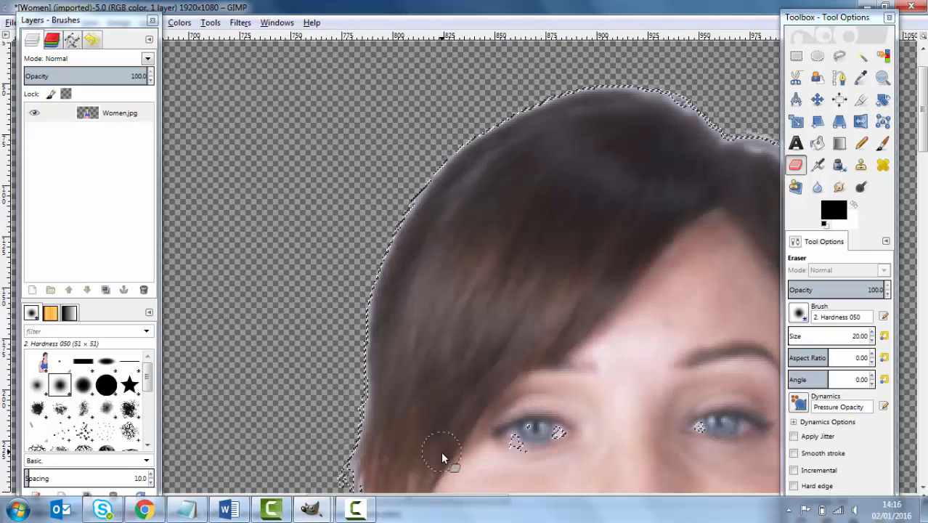
drag(443, 497, 516, 499)
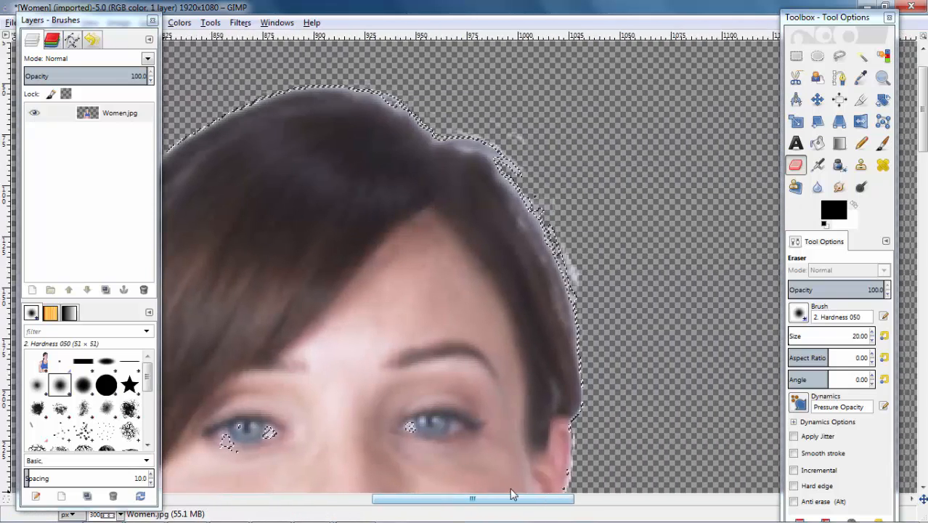
drag(562, 268, 478, 117)
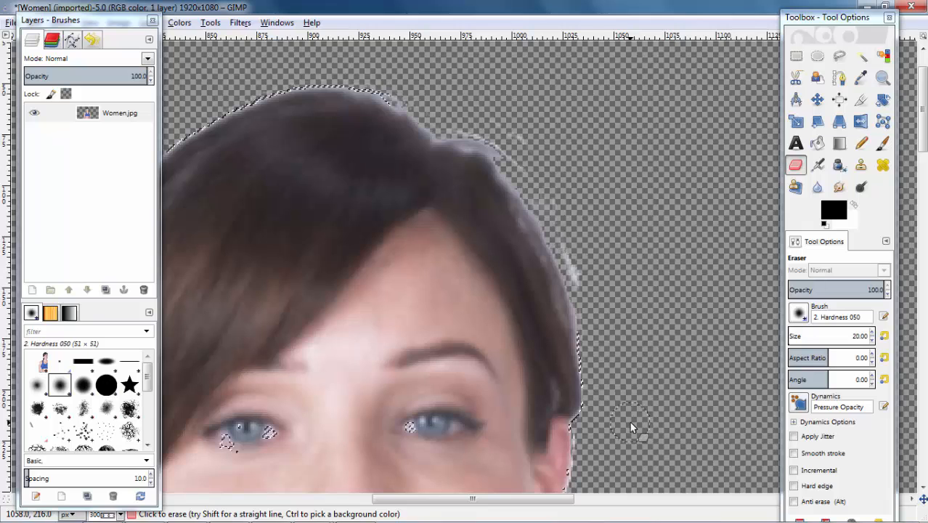
- Select the pale residue left beside the hair opposite the ponytail with Select by Color and erase it up to the crown
click(883, 56)
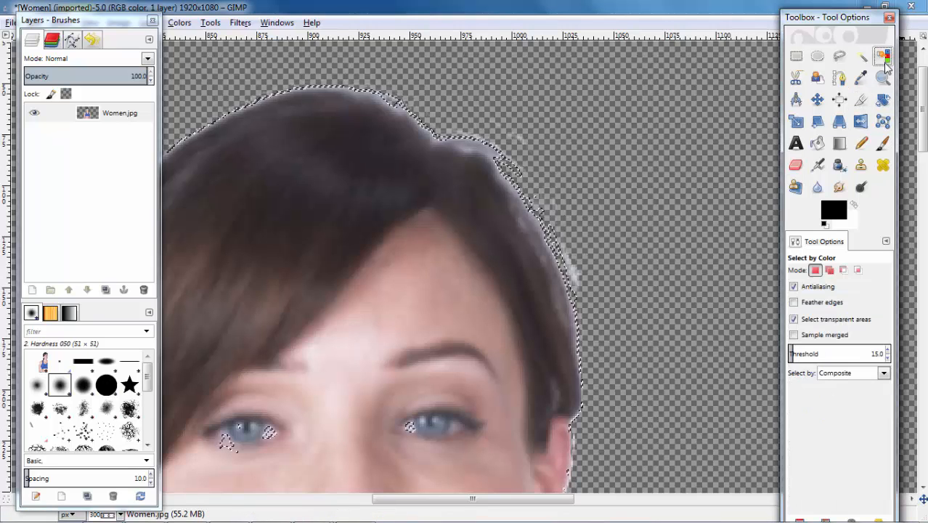
click(573, 280)
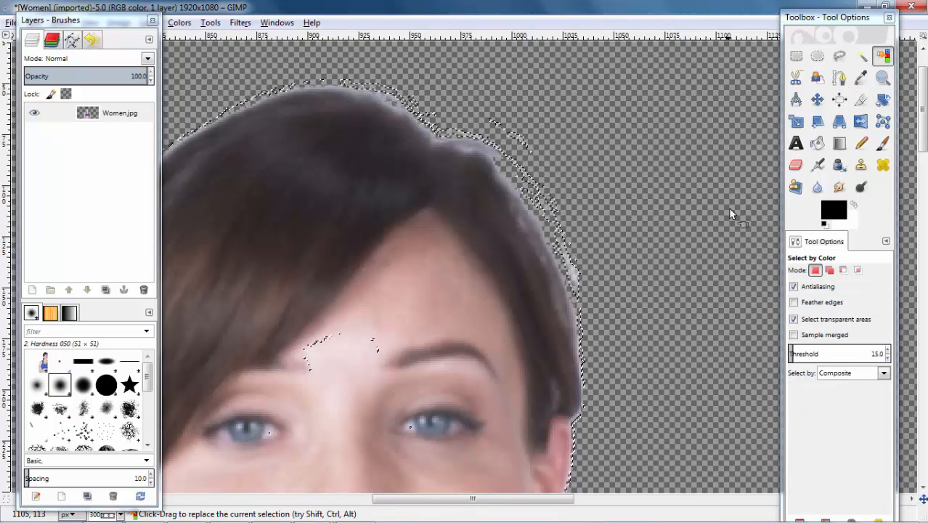
click(796, 165)
drag(581, 316, 556, 232)
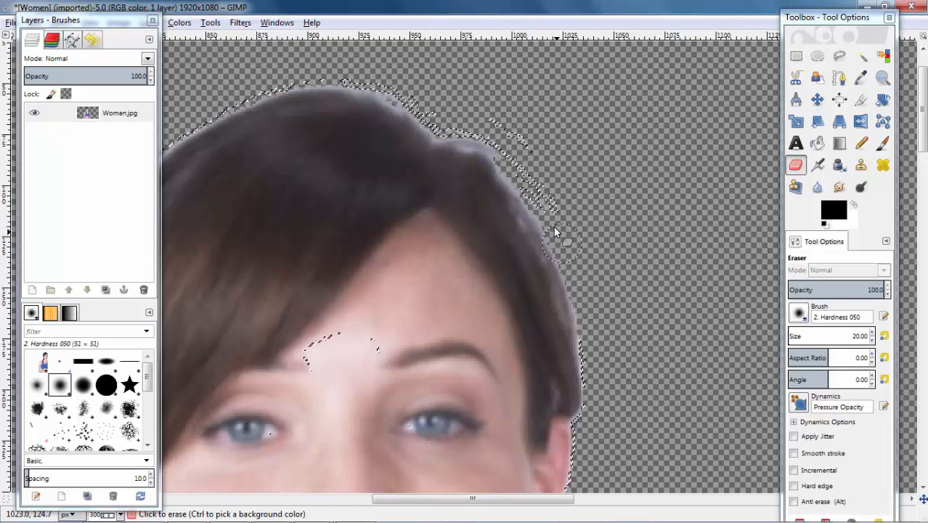
mouse_move(506, 166)
mouse_down()
mouse_move(457, 127)
mouse_move(544, 163)
mouse_move(472, 146)
mouse_up()
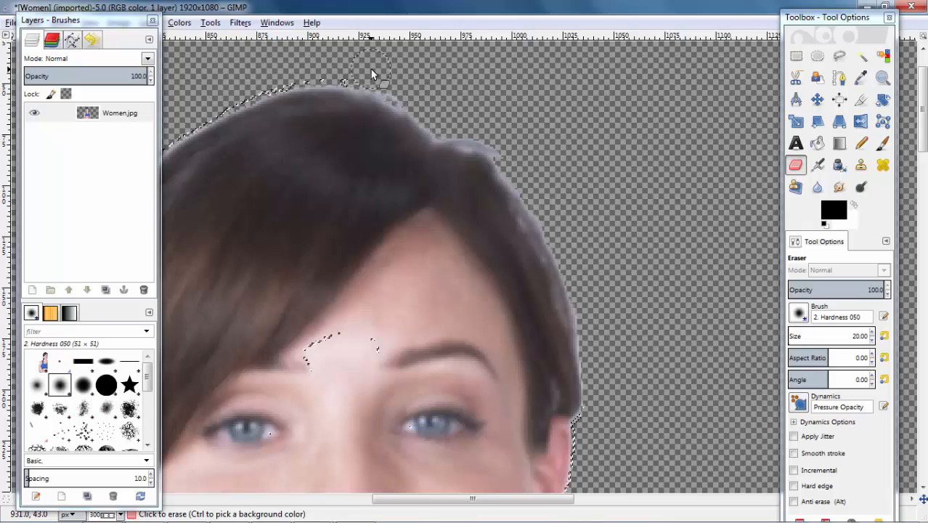
mouse_move(300, 104)
mouse_down()
mouse_move(473, 166)
mouse_move(555, 274)
mouse_up()
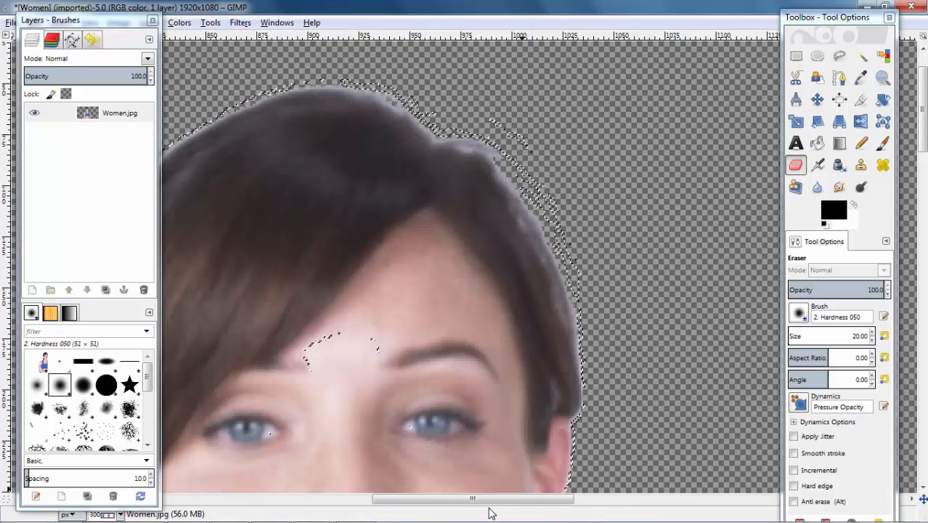
- Erase the selected residue down the ponytail side of the hair, from the crown to the shoulder
scroll(472, 436, left, 5)
mouse_move(424, 203)
mouse_down()
mouse_move(361, 393)
mouse_move(369, 435)
mouse_move(351, 461)
mouse_move(353, 487)
mouse_up()
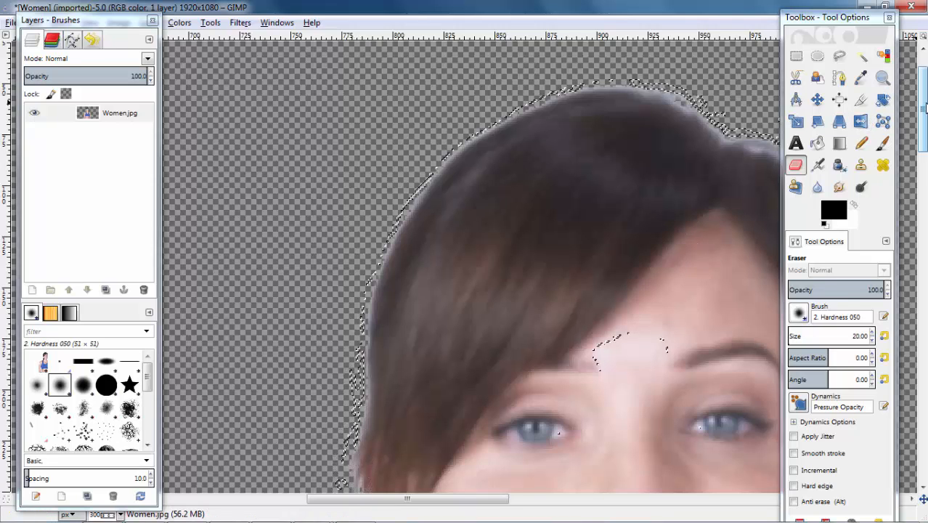
drag(917, 104, 916, 145)
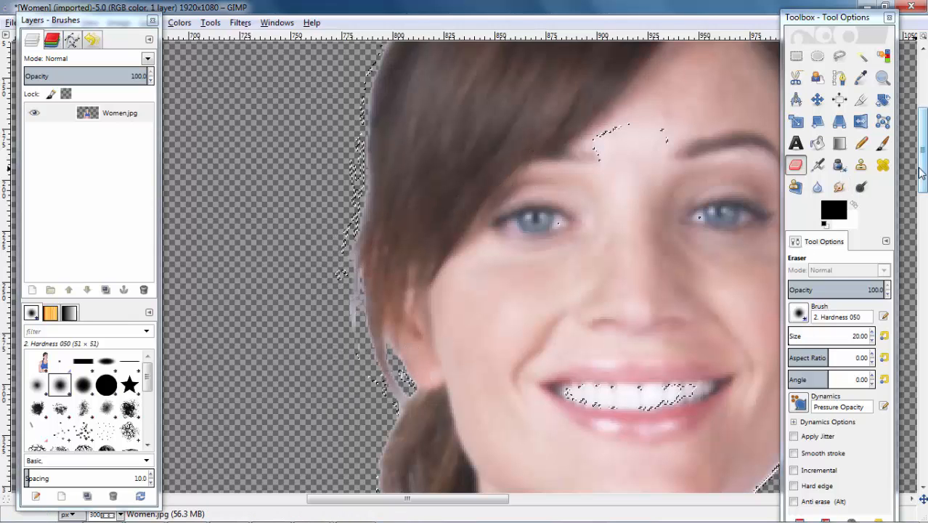
scroll(724, 214, down, 10)
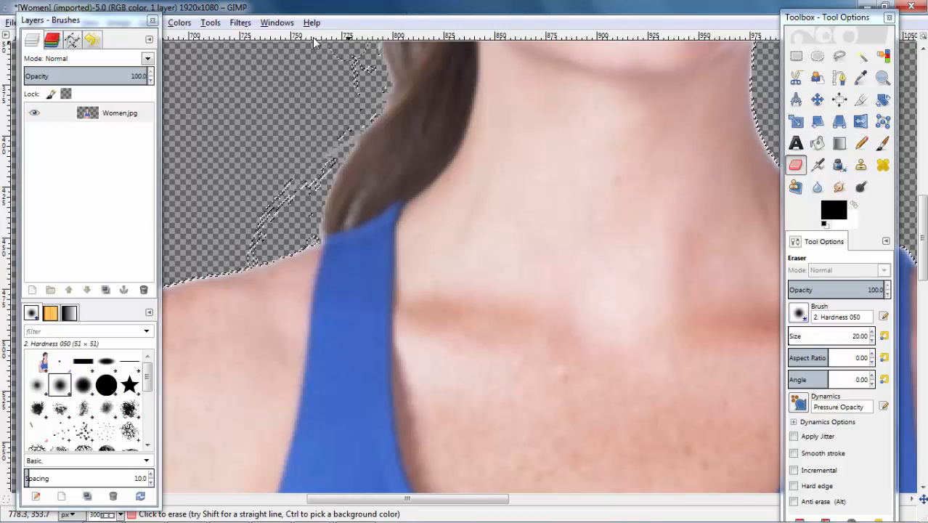
- Move the Layers - Brushes dock off the menu bar and remove the current selection
drag(74, 23, 35, 76)
click(67, 22)
mouse_move(34, 24)
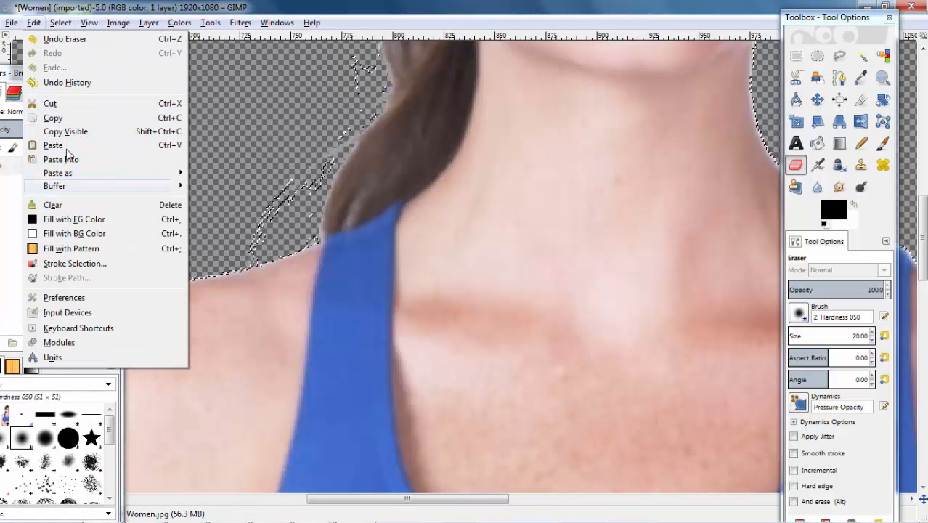
mouse_move(62, 27)
click(73, 54)
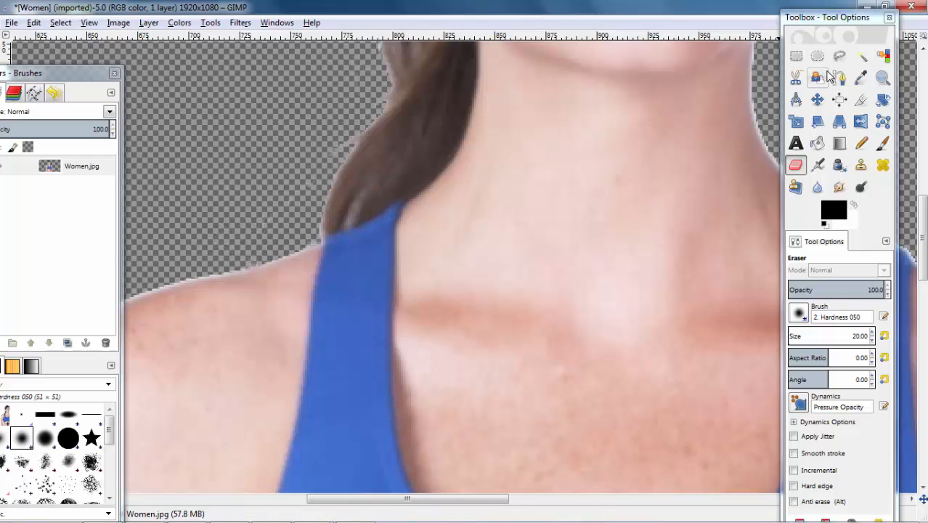
- Erase the leftover white specks in the gap between the ear and the loose hair strand with the Eraser at size 5
click(882, 78)
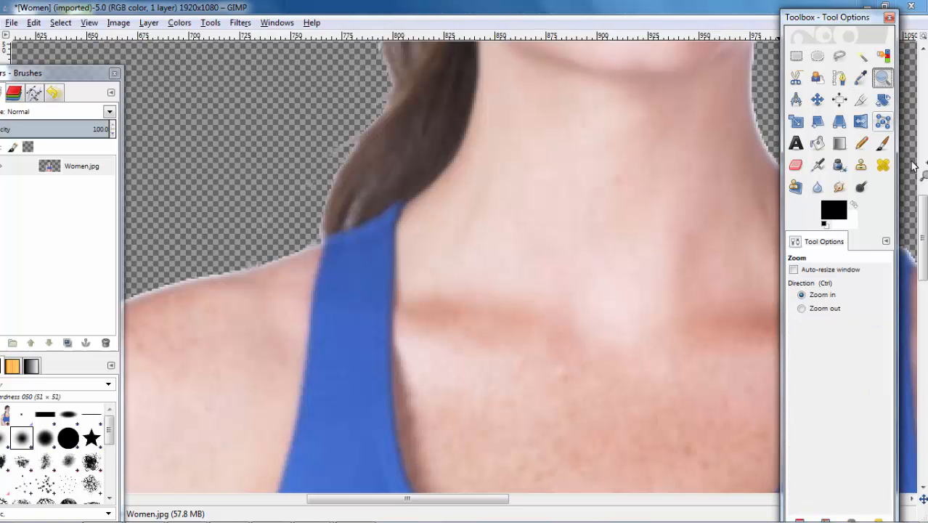
drag(922, 214, 923, 164)
click(399, 171)
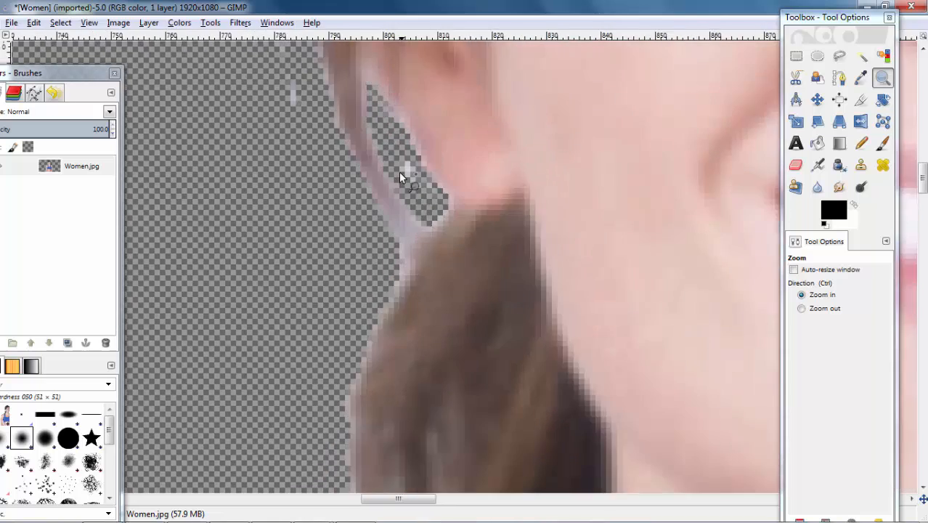
click(408, 169)
click(414, 167)
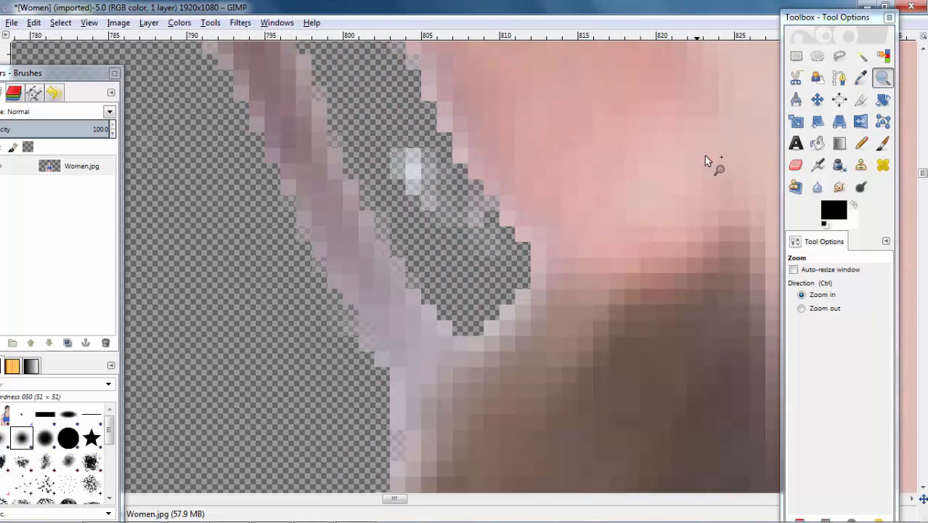
click(795, 167)
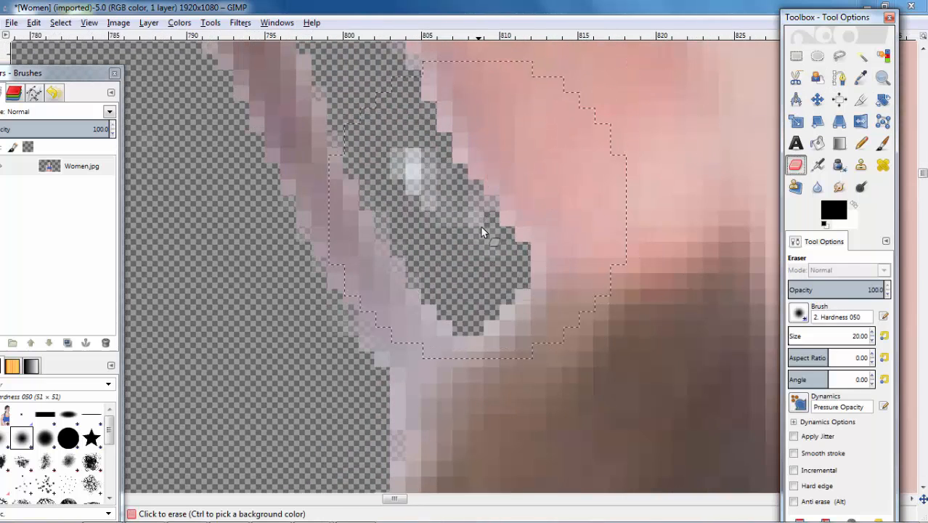
key(ctrl+shift+a)
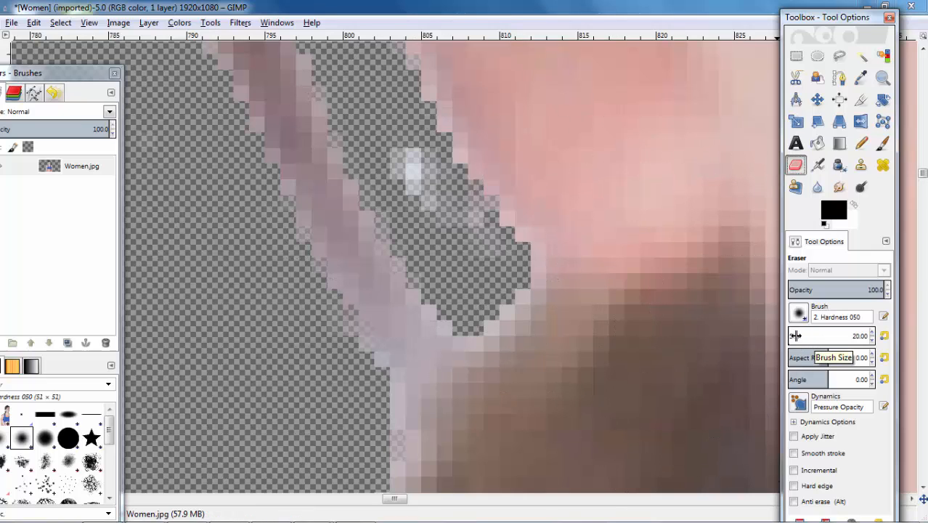
drag(796, 336, 790, 340)
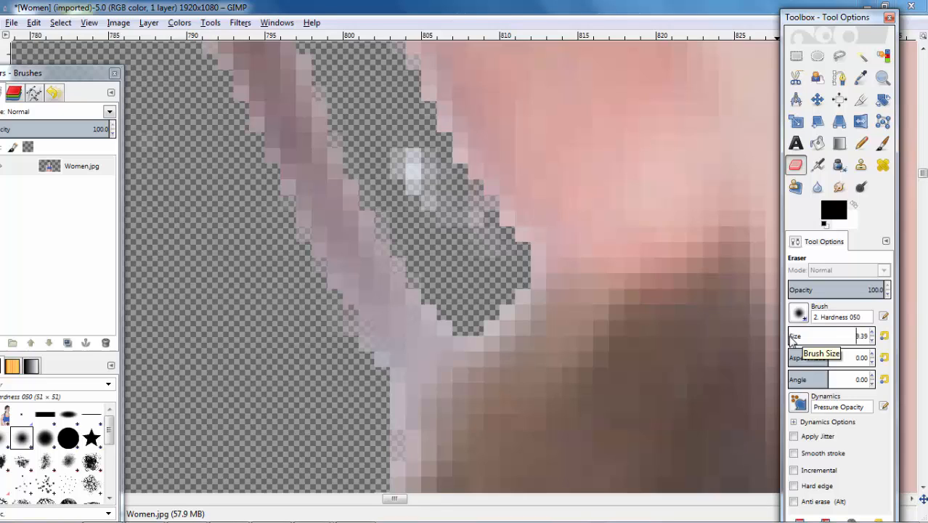
click(790, 338)
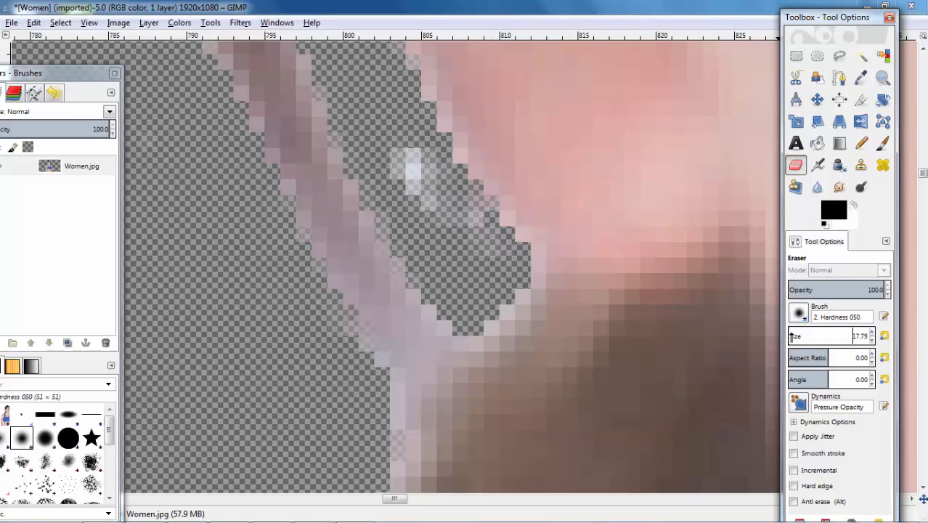
drag(791, 338, 792, 340)
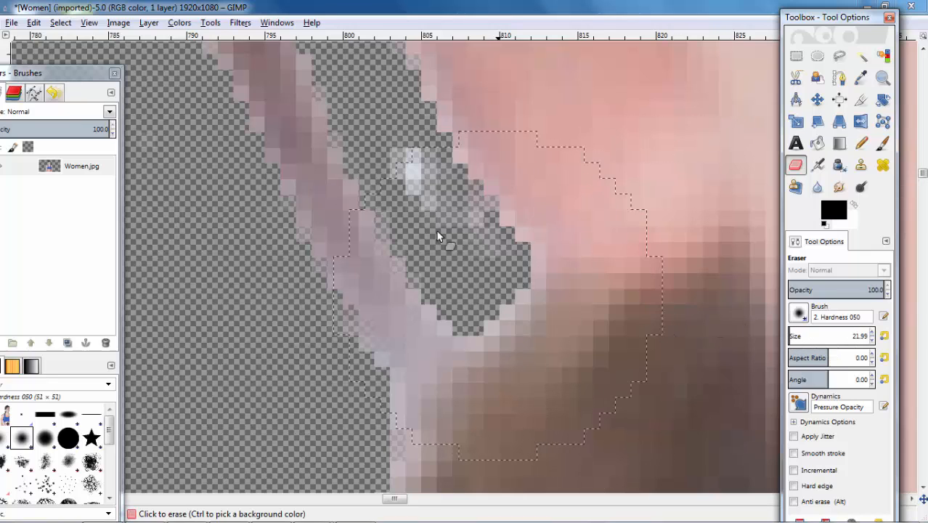
key(ctrl+shift+a)
drag(413, 161, 433, 201)
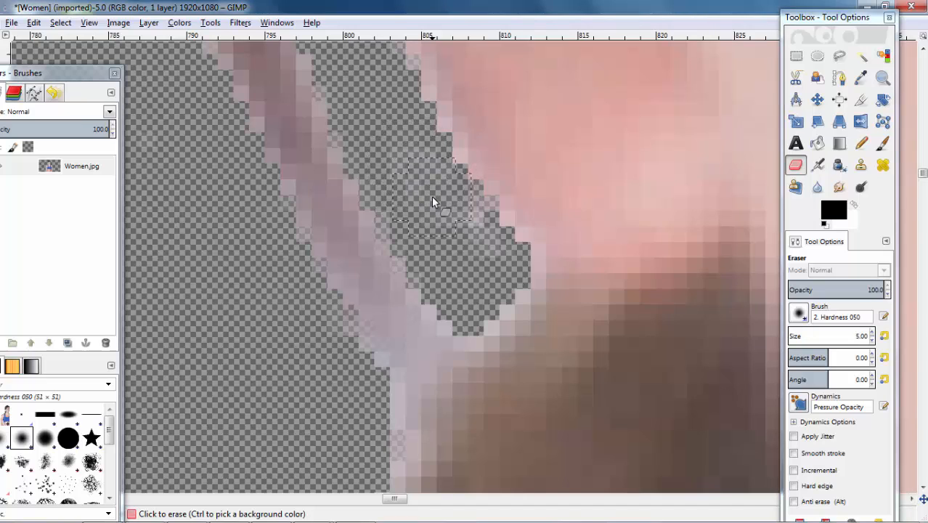
drag(456, 243, 470, 234)
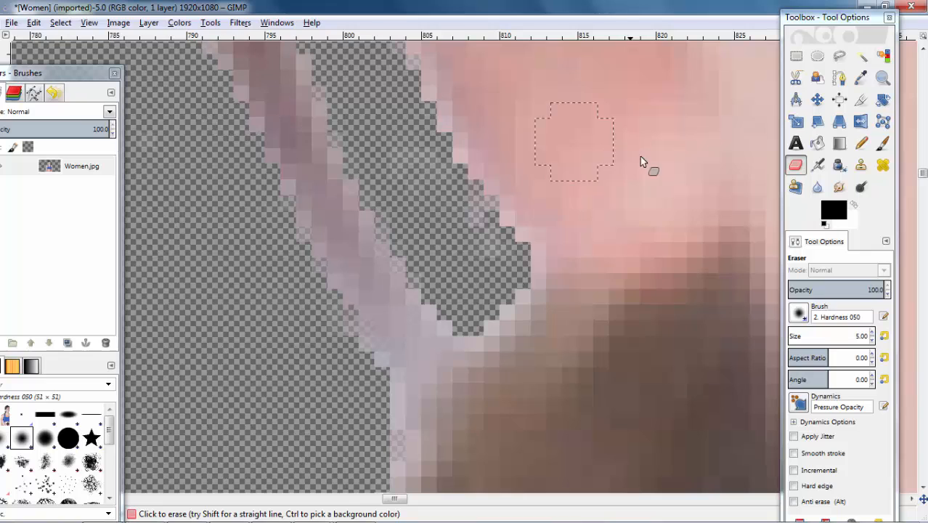
- Draw a crop region of about 844 × 1080 px around the woman, spanning the full image height
click(881, 78)
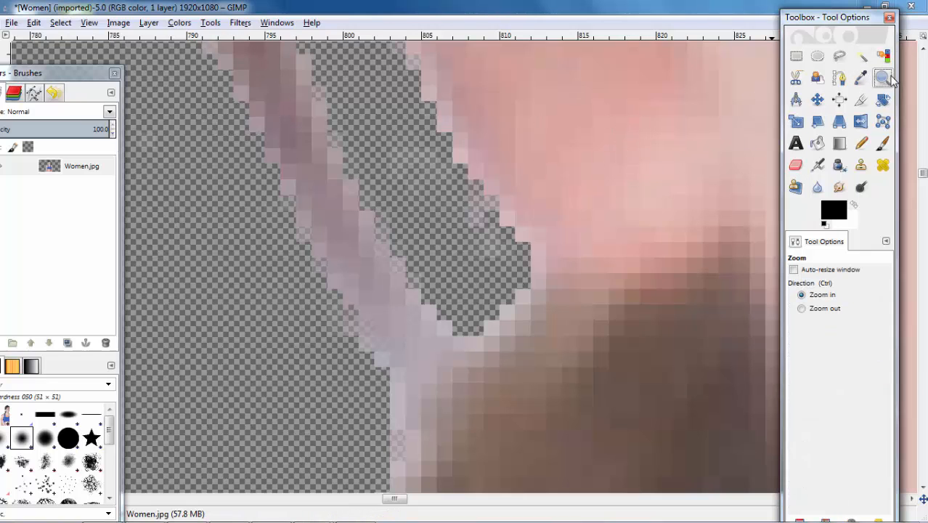
click(621, 145)
click(621, 149)
click(621, 149)
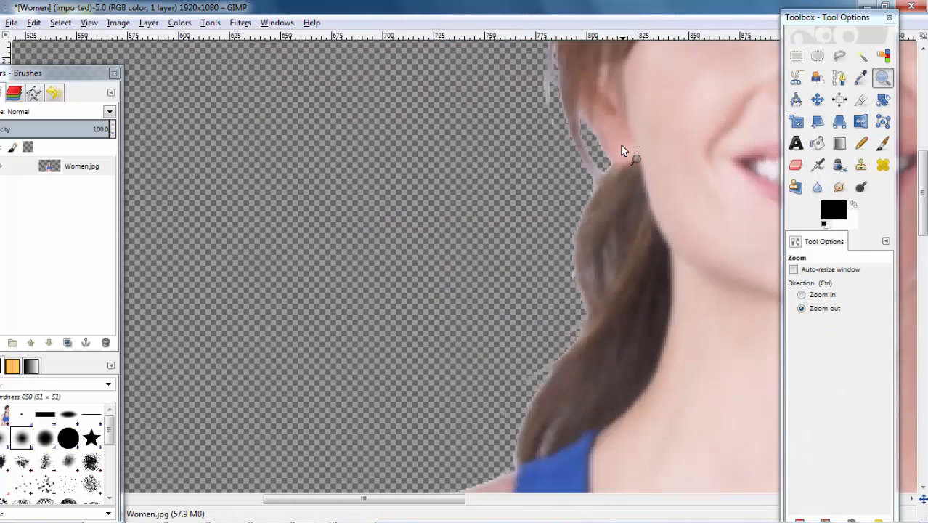
click(621, 149)
click(621, 149)
click(621, 149)
key(ctrl)
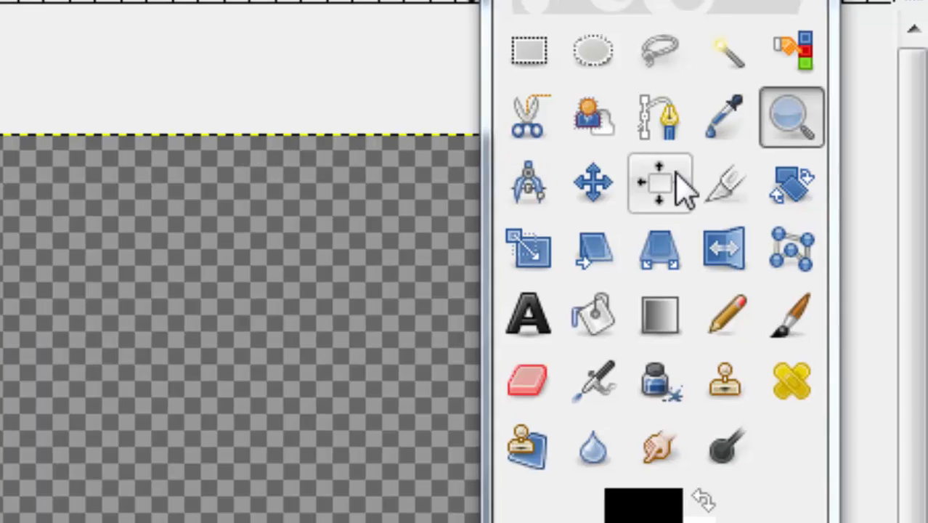
click(724, 202)
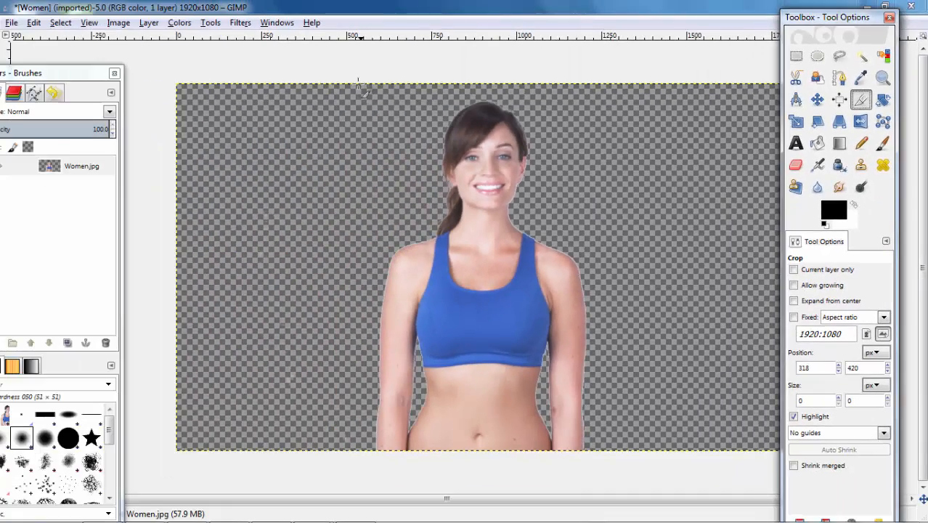
drag(358, 84, 645, 509)
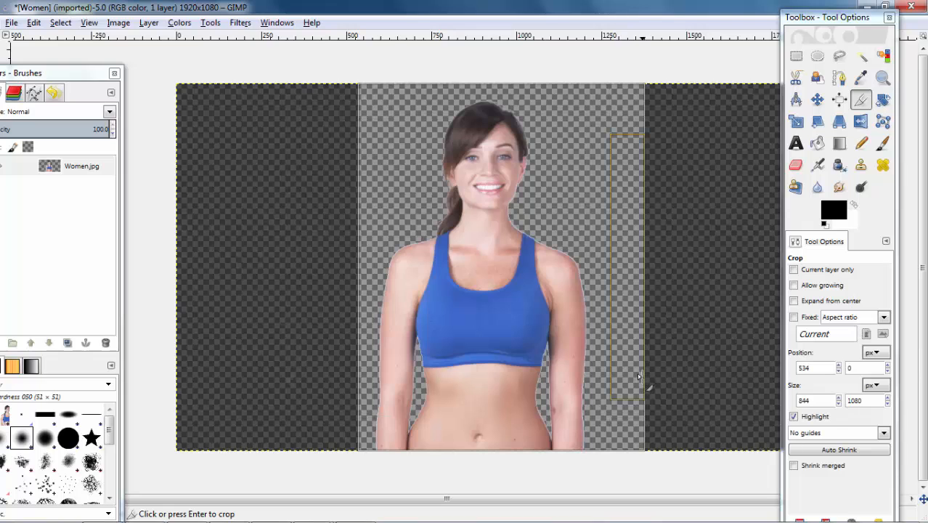
- Tighten the crop region around the woman to 678 × 1050 px at position 562, 30 and apply the crop
drag(639, 378, 590, 376)
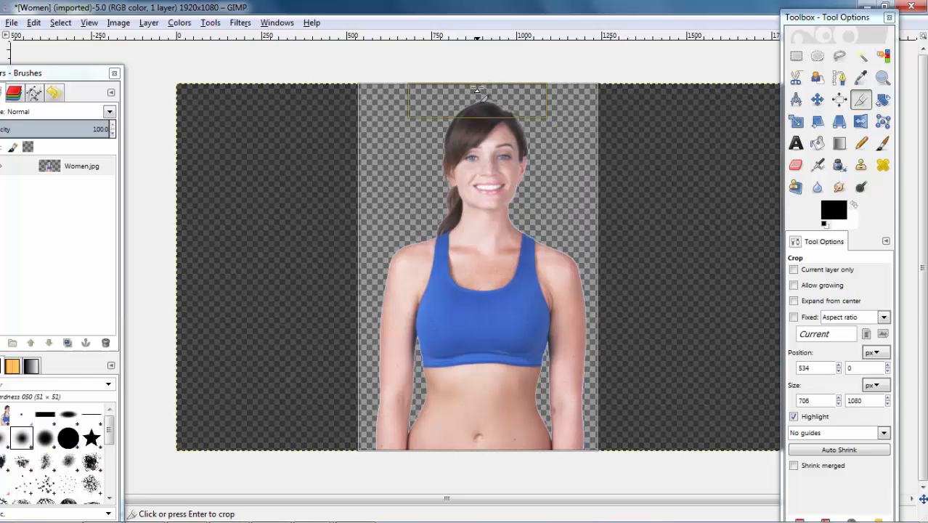
drag(477, 81, 478, 99)
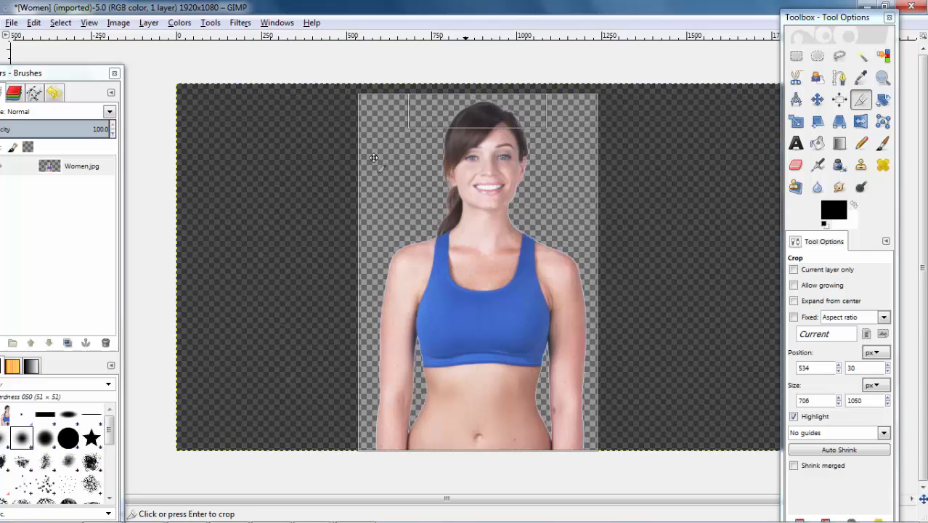
drag(366, 193, 377, 194)
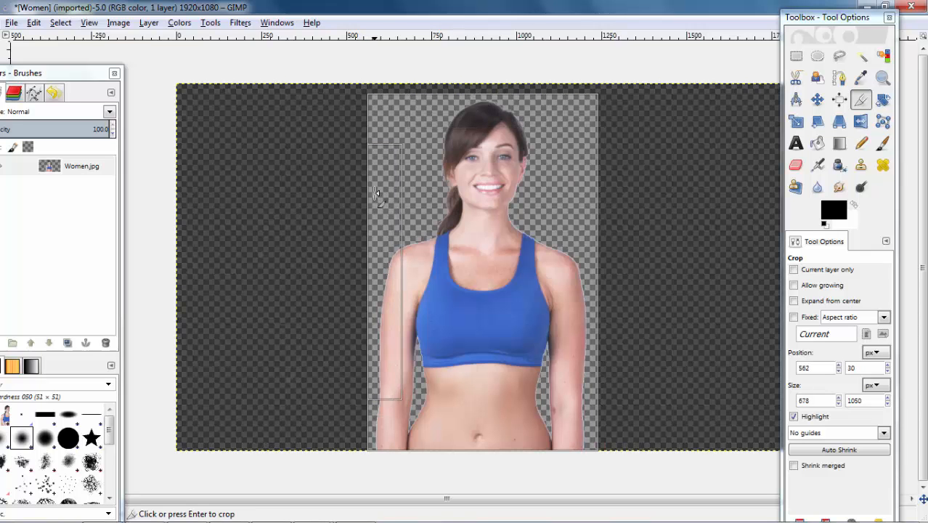
click(489, 195)
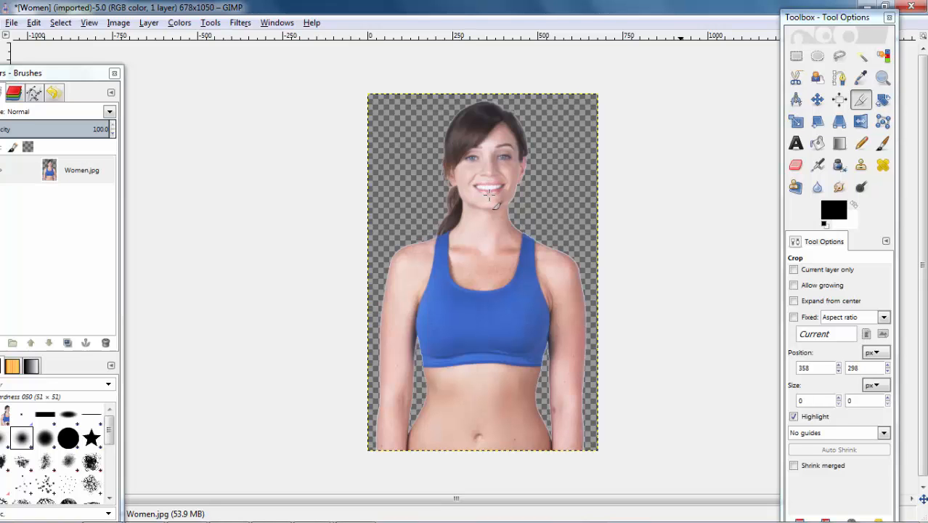
- Copy the cropped cut-out of the woman to the clipboard
right_click(481, 196)
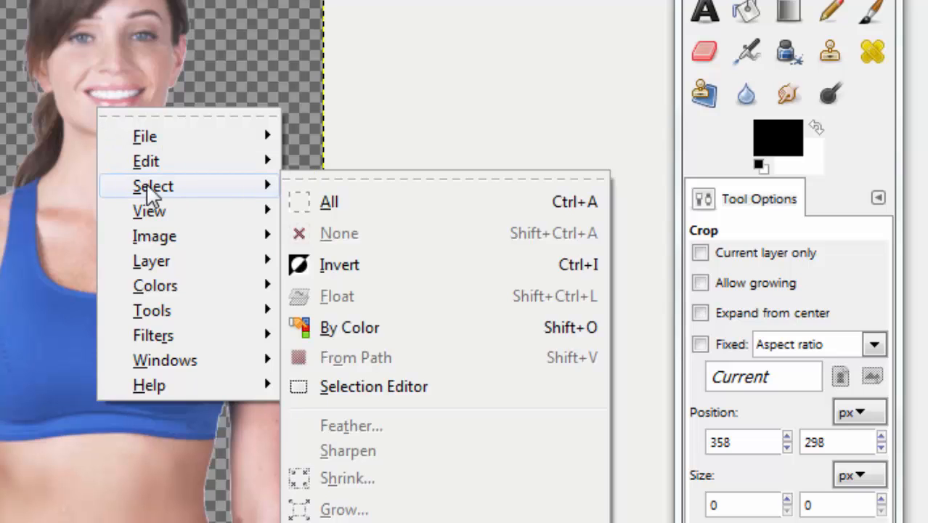
mouse_move(150, 161)
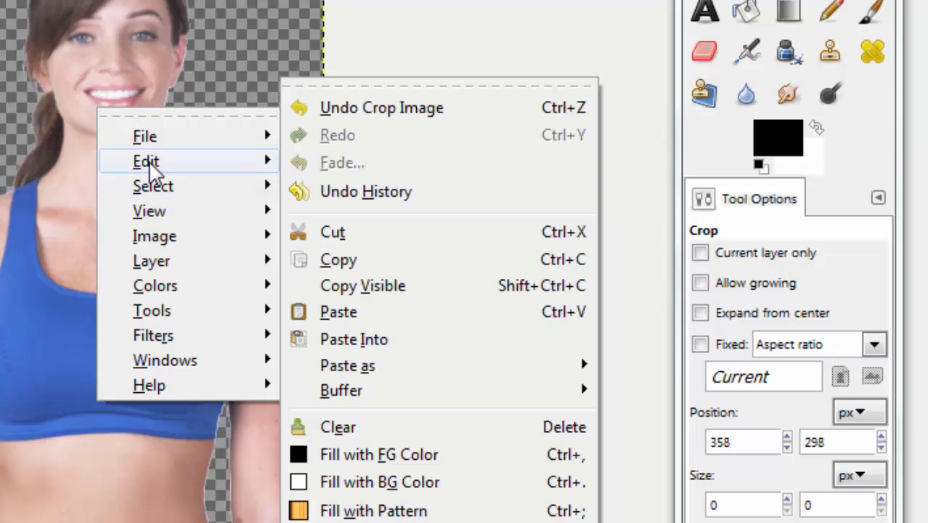
click(443, 291)
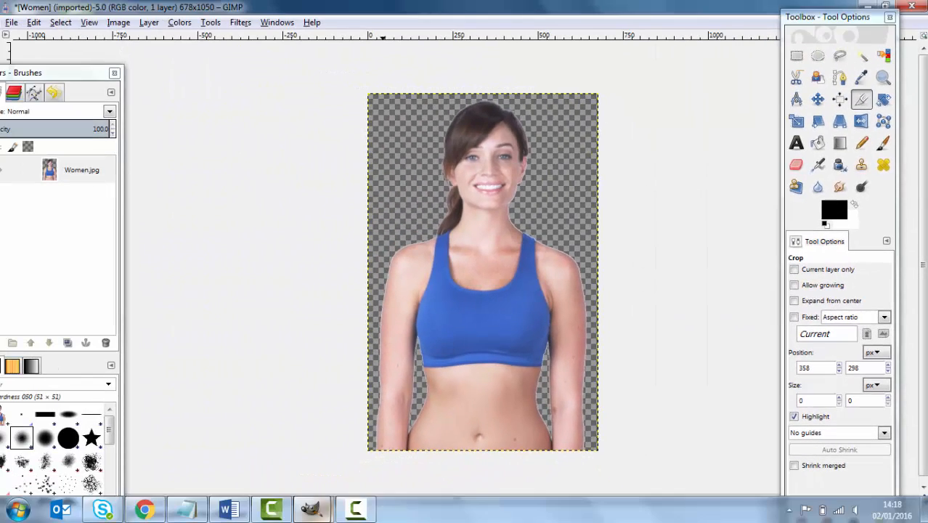
- Switch to the Tilt-Shift-Beach-713-40 image, maximize its window and paste the copied woman as a new layer
mouse_move(310, 510)
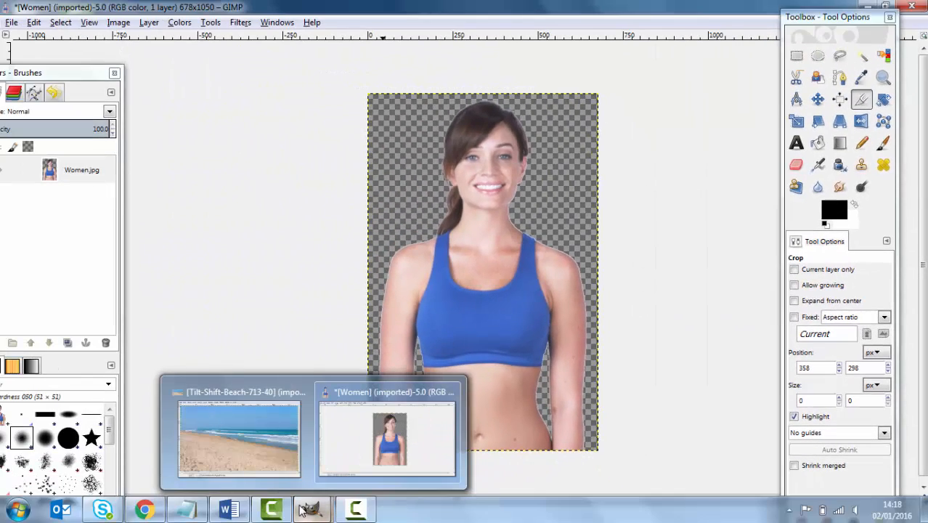
click(266, 442)
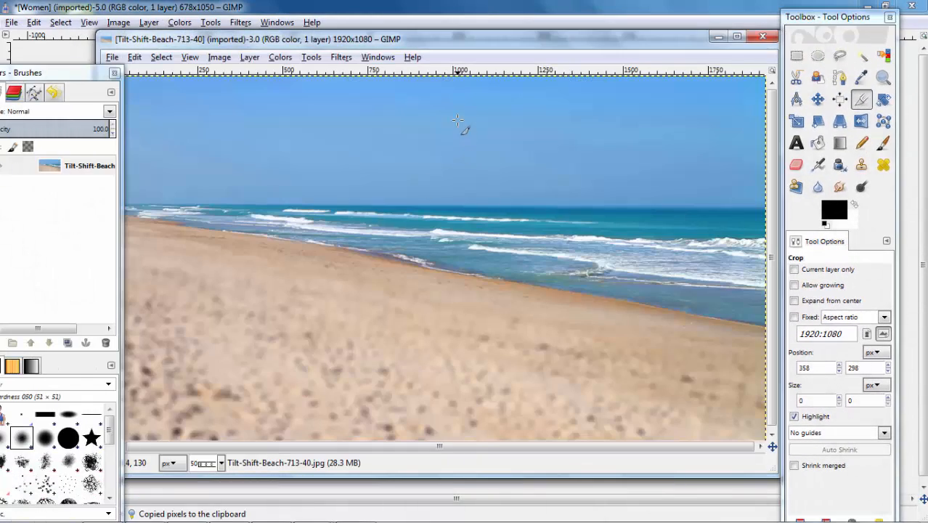
double_click(455, 40)
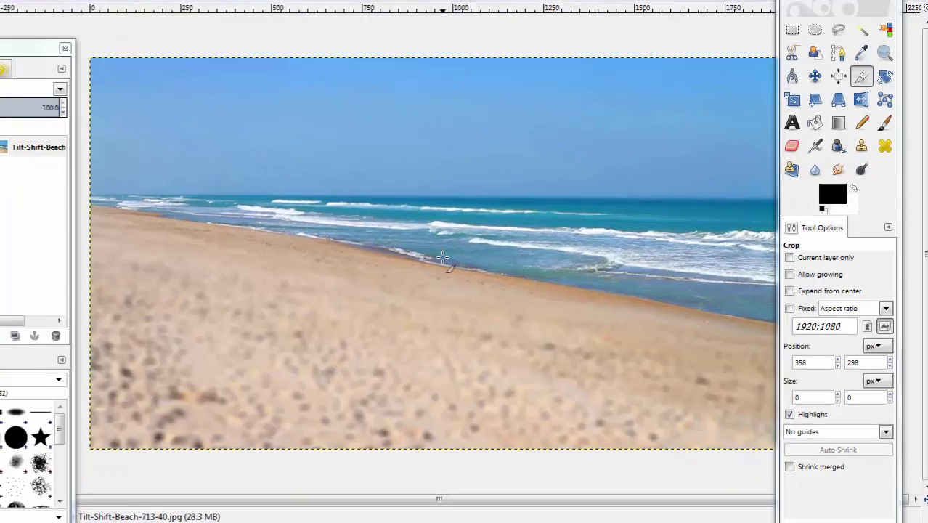
right_click(467, 274)
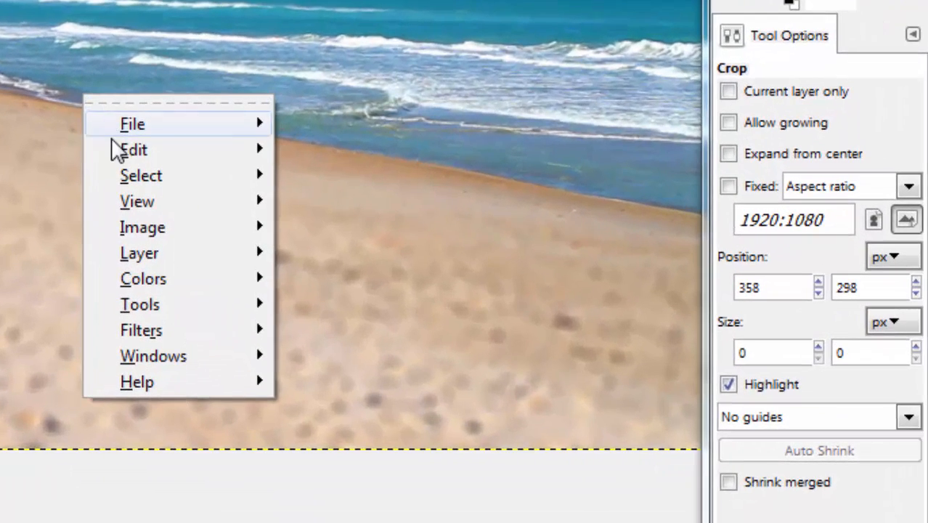
mouse_move(281, 216)
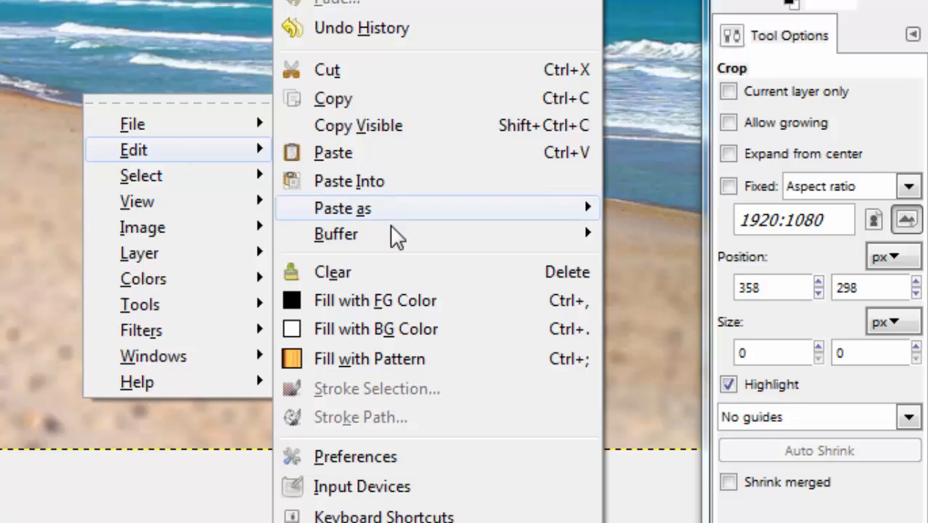
mouse_move(392, 219)
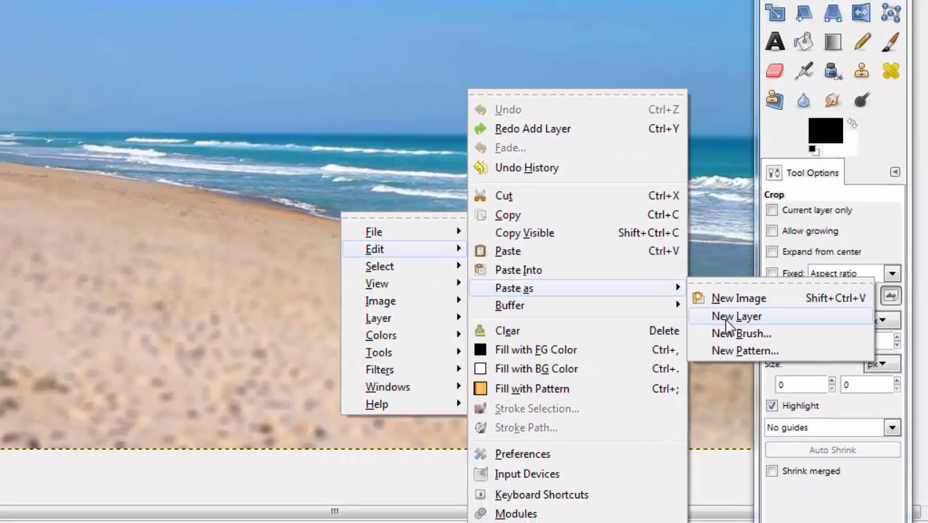
click(683, 267)
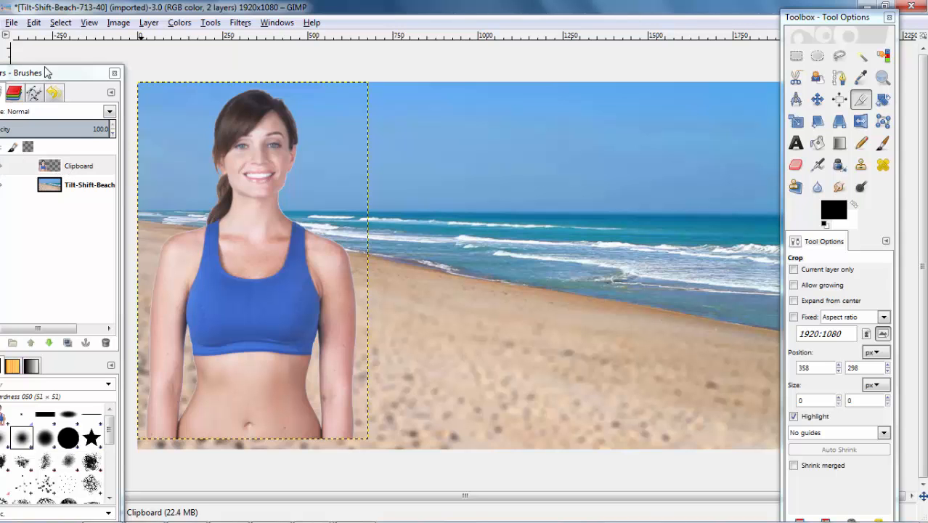
- Bring the Layers - Brushes dock fully into view and move the woman layer to the middle of the beach, flush with the image's lower edge
drag(45, 74, 80, 65)
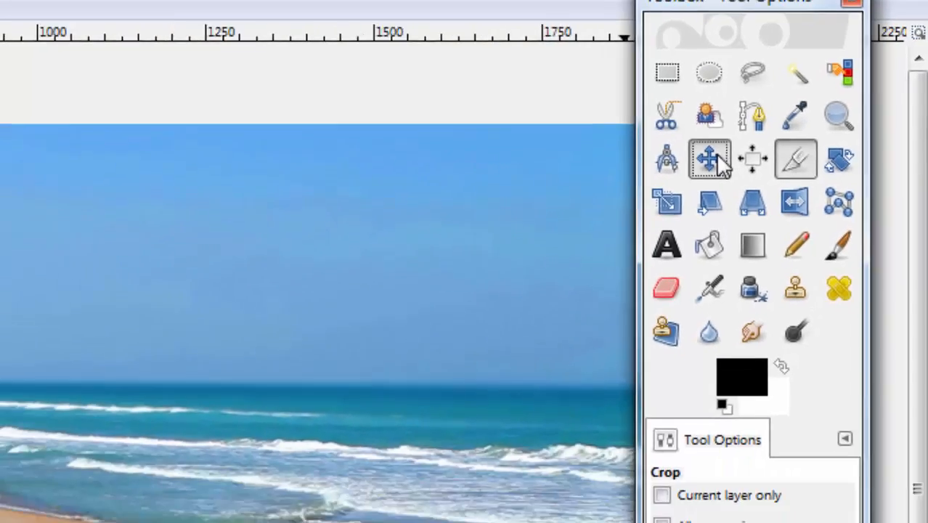
click(703, 162)
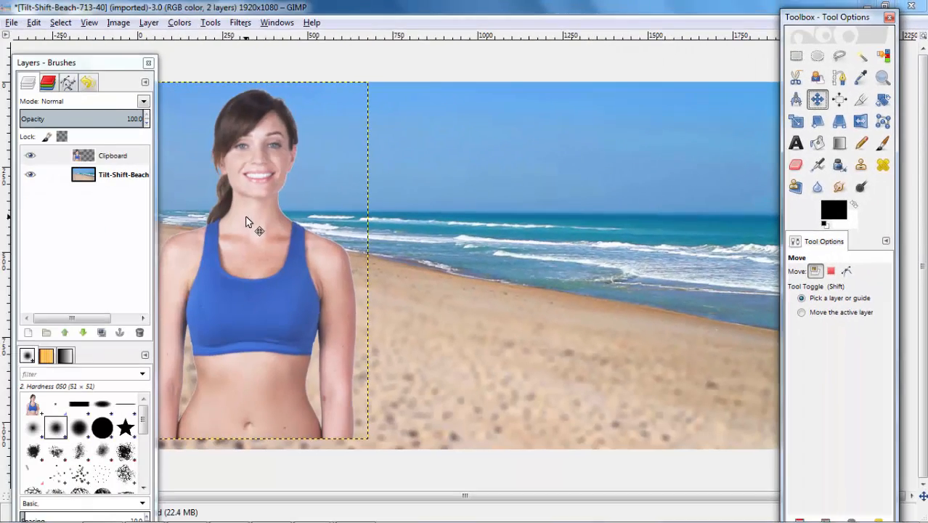
drag(246, 218, 472, 228)
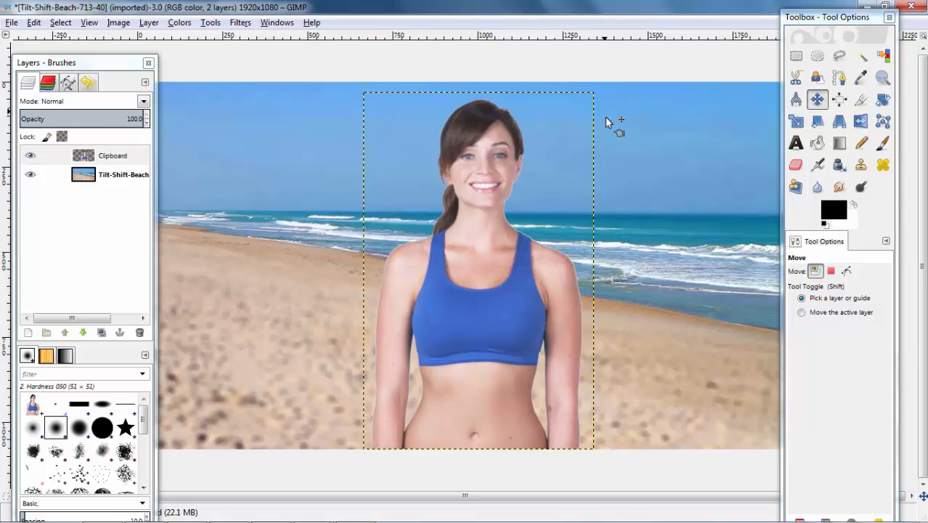
- Make the Tilt-Shift-Beach layer active and close the Toolbox and Layers - Brushes docks
click(120, 178)
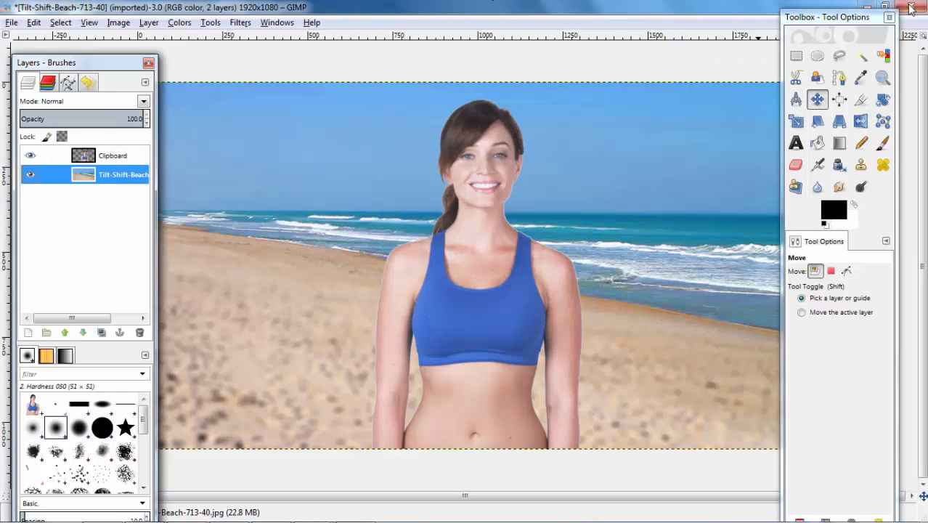
click(890, 17)
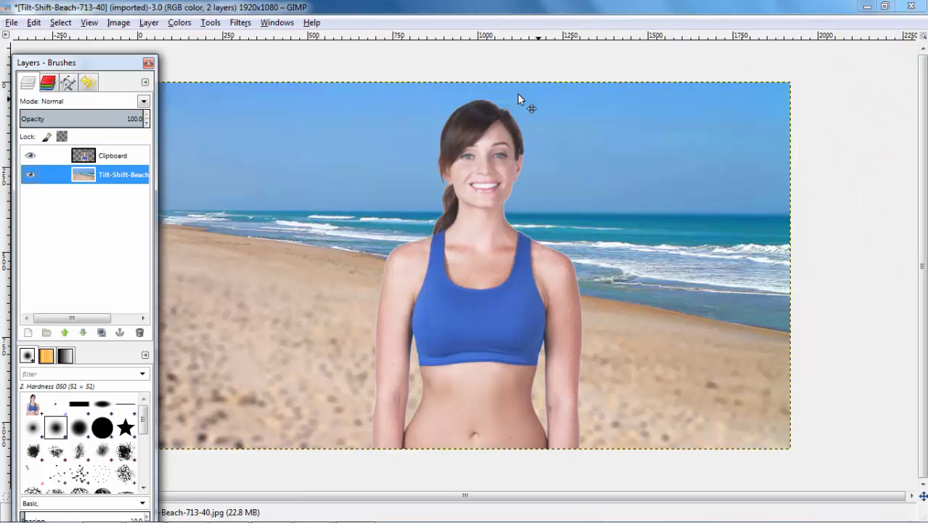
click(148, 64)
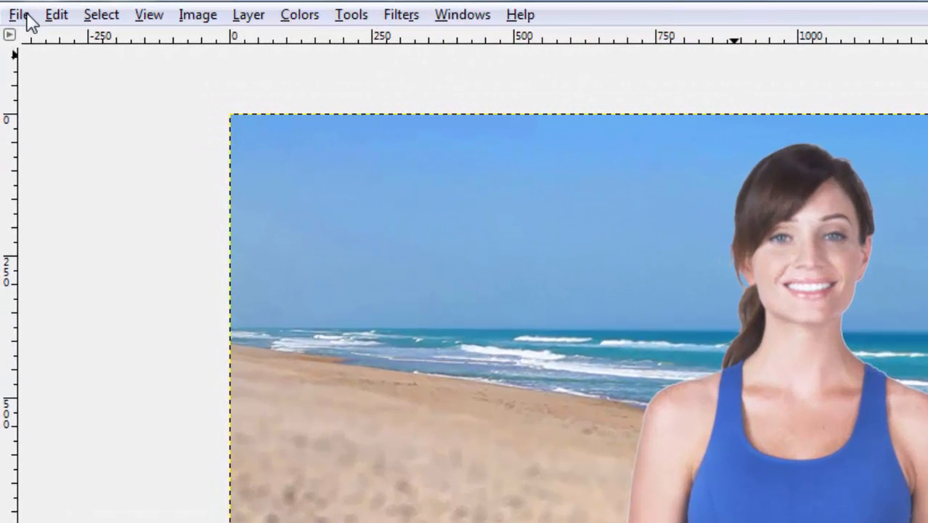
- Start exporting the composite image under the name beach.jpg in the Desktop folder
click(22, 17)
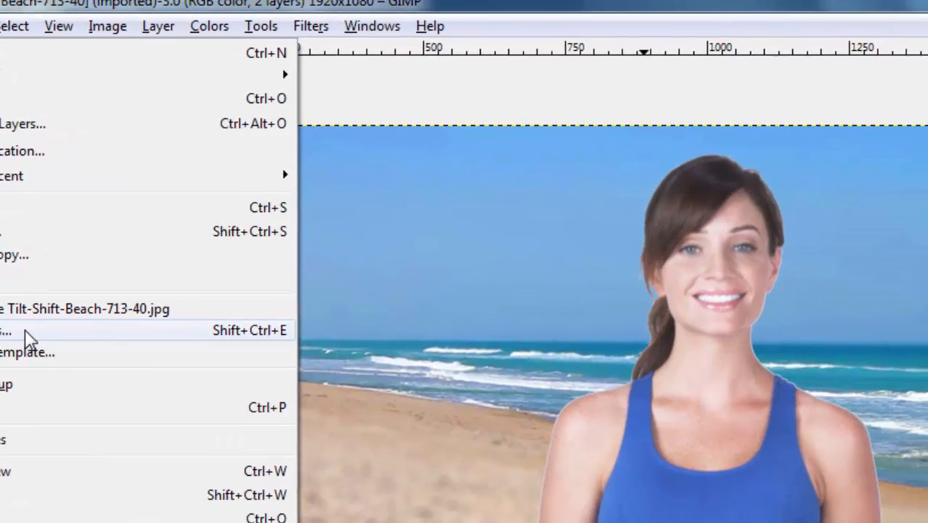
click(25, 332)
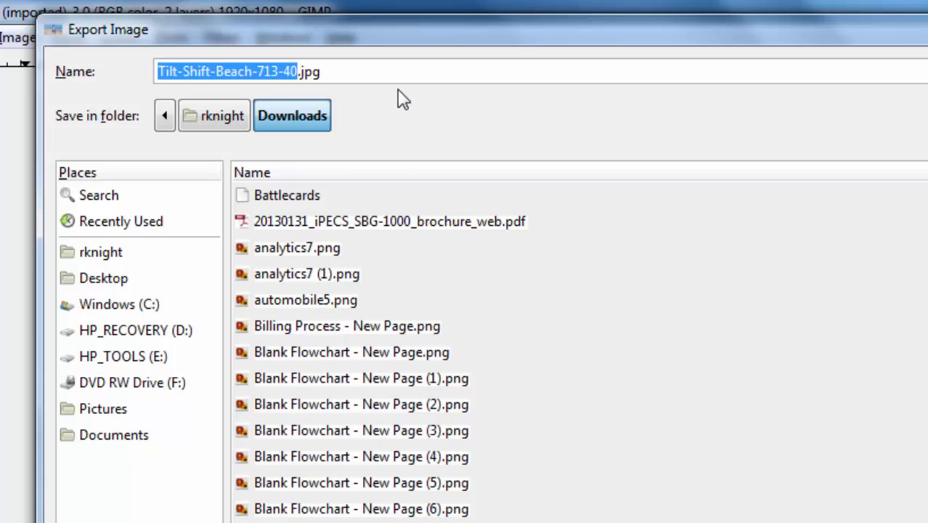
key(BackSpace)
text(beach)
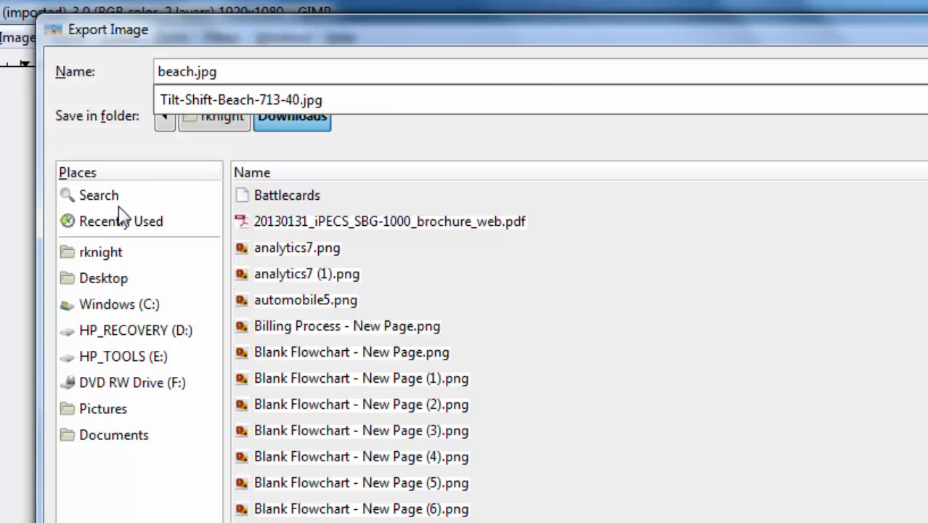
click(119, 287)
click(116, 278)
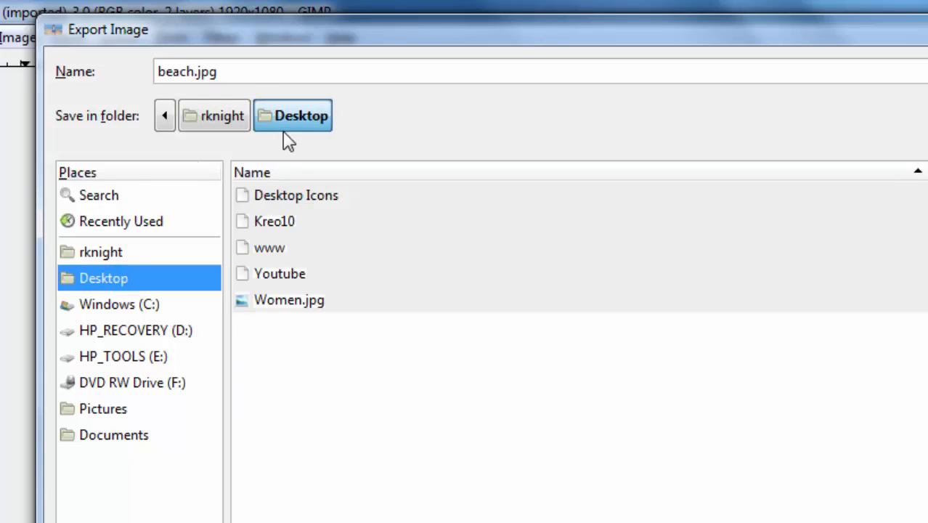
- Change the export file name's extension to png and back to jpg
click(242, 72)
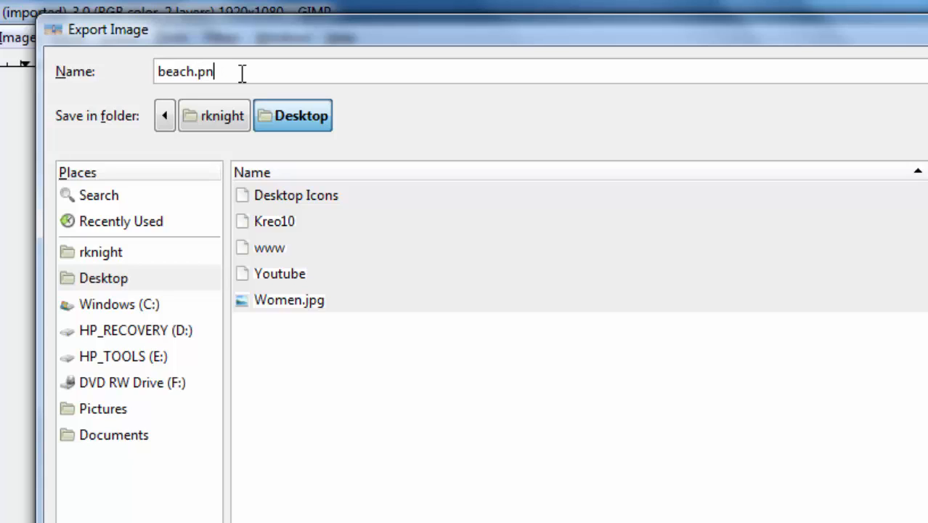
text(g)
key(BackSpace)
key(BackSpace)
text(jpg)
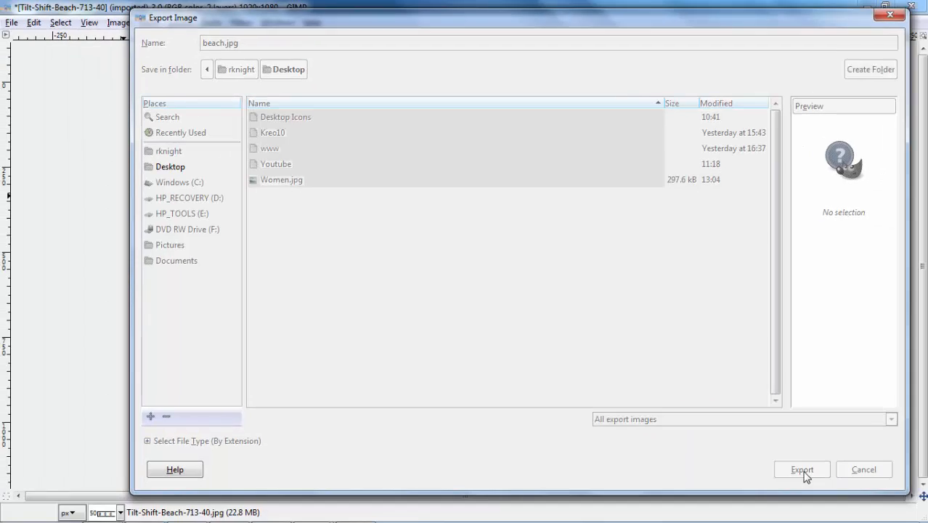
- Export the image as a JPEG with the quality set to 100
click(802, 472)
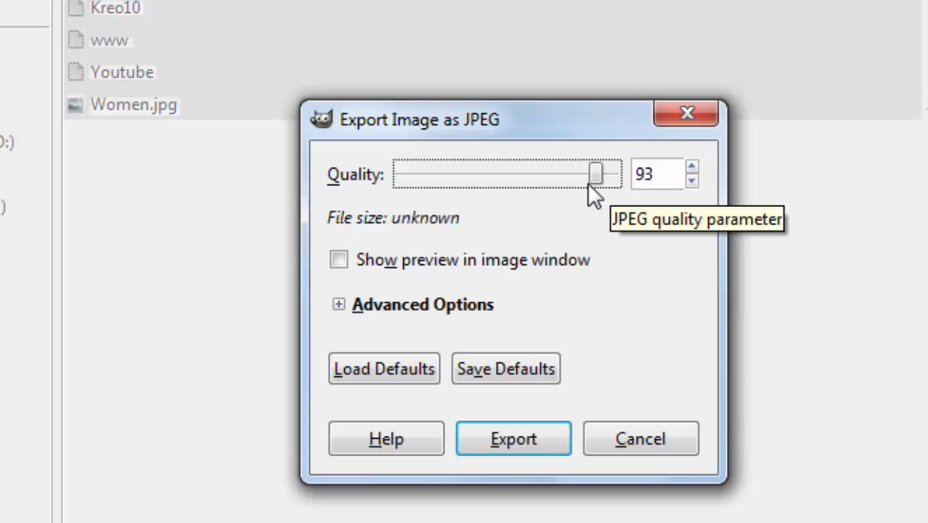
drag(593, 174, 690, 186)
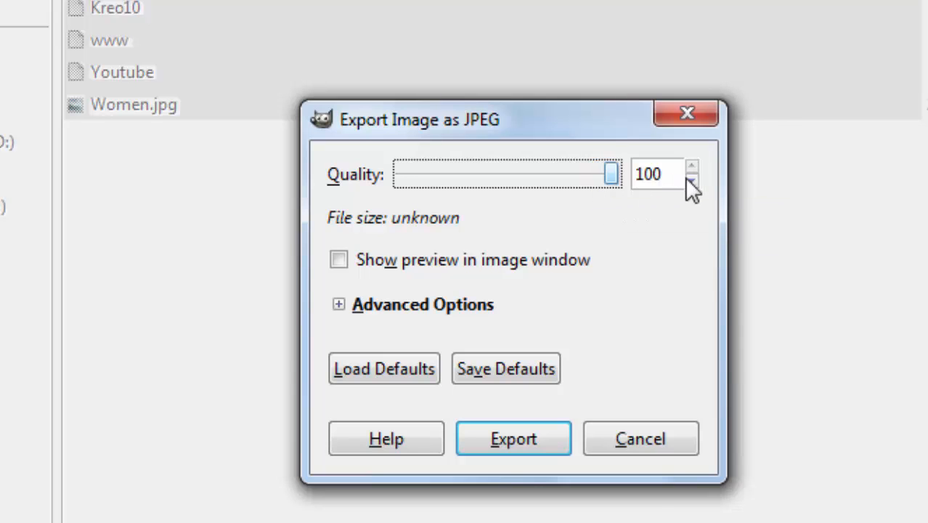
click(541, 432)
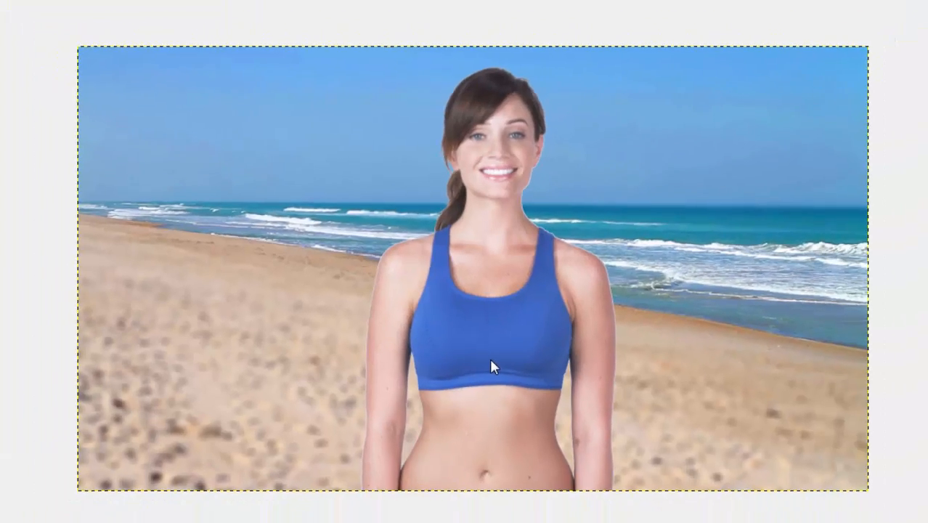